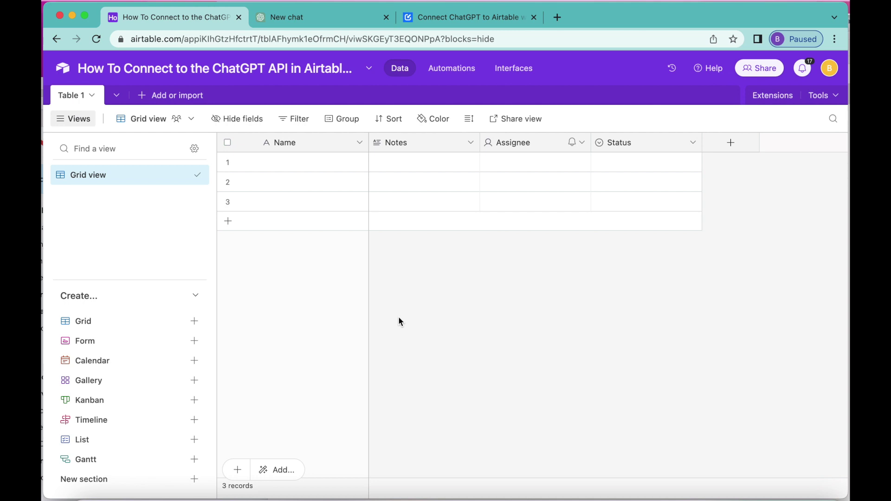
# Step: Rename Table 1 to 'Blog Posts' and widen the Name column to fit the full titles
pyautogui.click(304, 18)
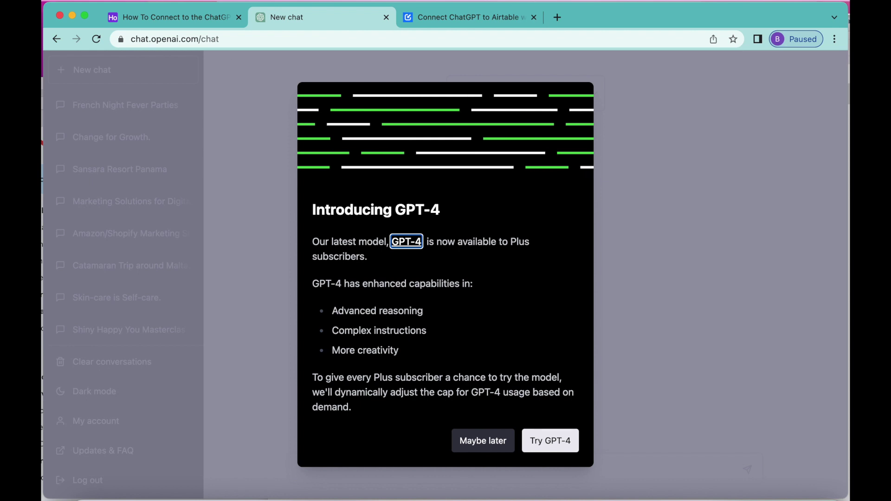
pyautogui.click(150, 15)
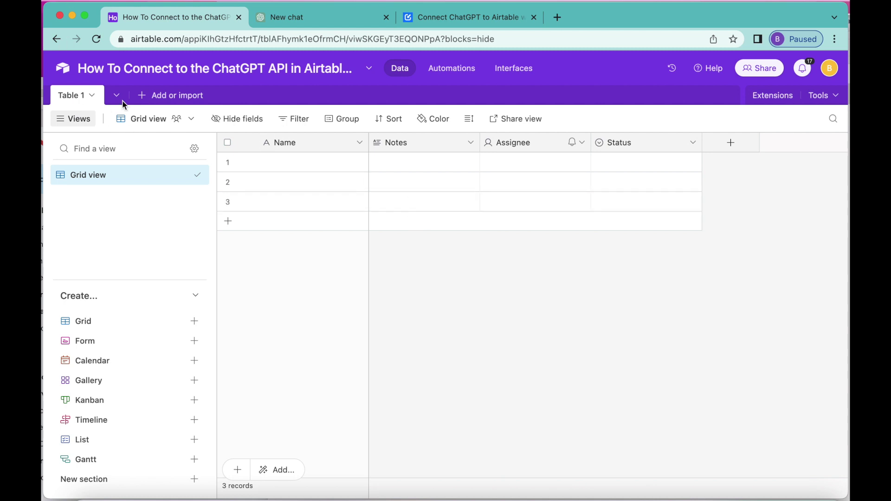
pyautogui.doubleClick(73, 98)
pyautogui.write('Blog Posts')
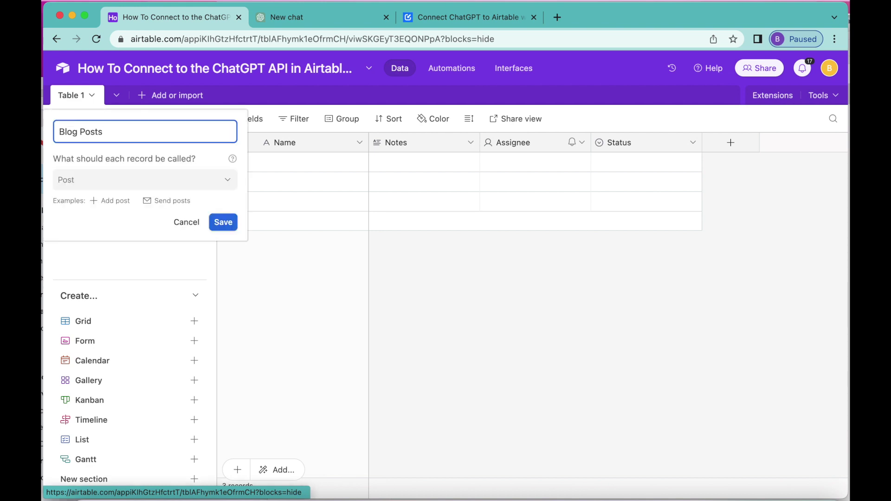
pyautogui.click(224, 229)
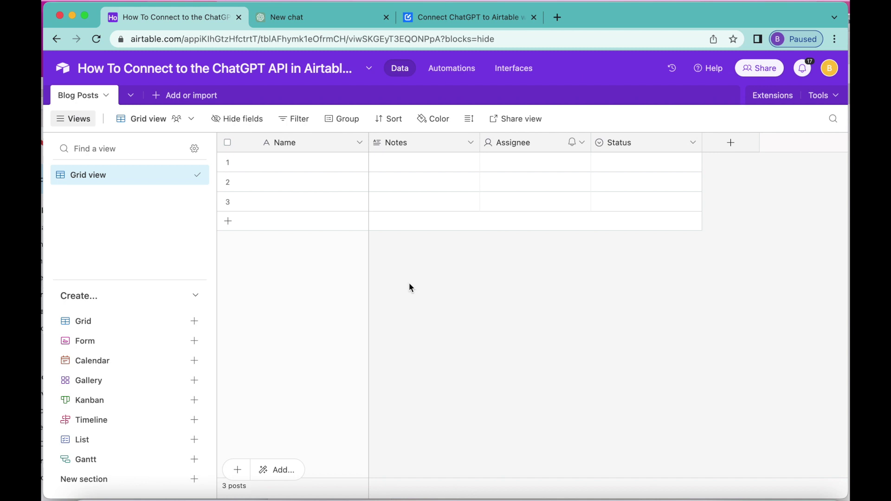
pyautogui.moveTo(379, 142); pyautogui.dragTo(549, 160)
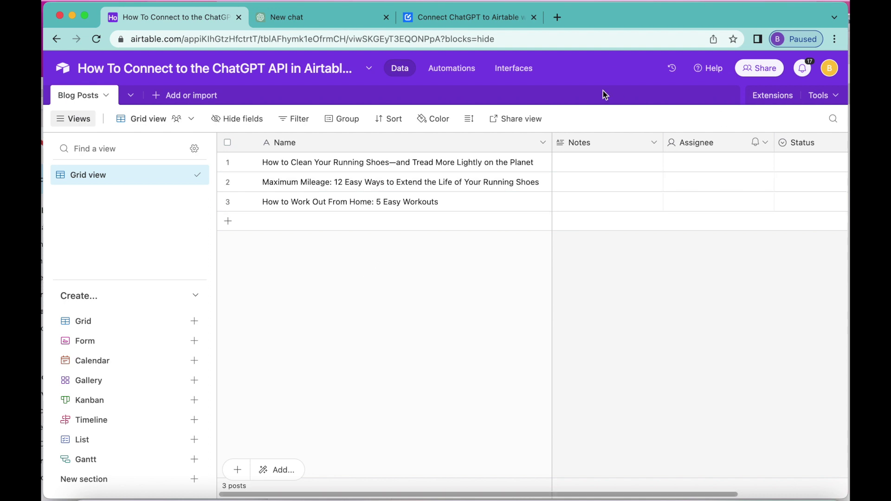
# Step: Rename the Notes field to 'Prompt' and change its type to Formula
pyautogui.doubleClick(580, 143)
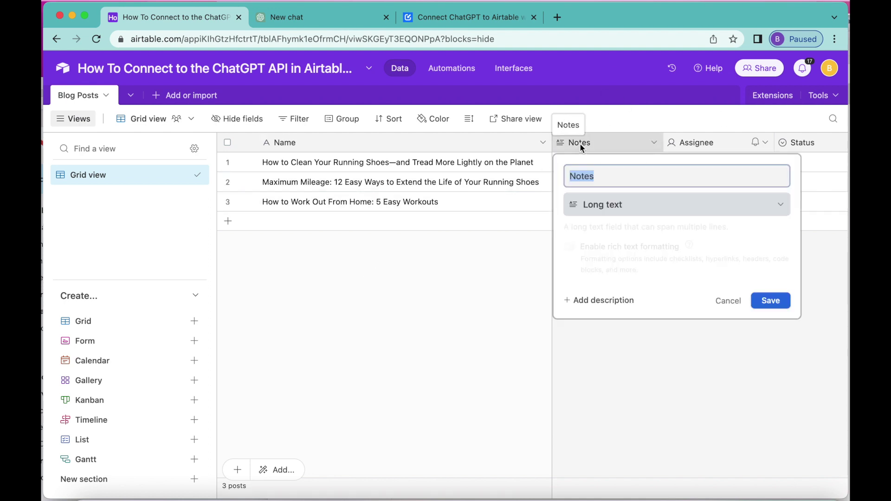
pyautogui.write('Prompt')
pyautogui.click(606, 204)
pyautogui.scroll(-5, 612, 301)
pyautogui.scroll(-5, 614, 303)
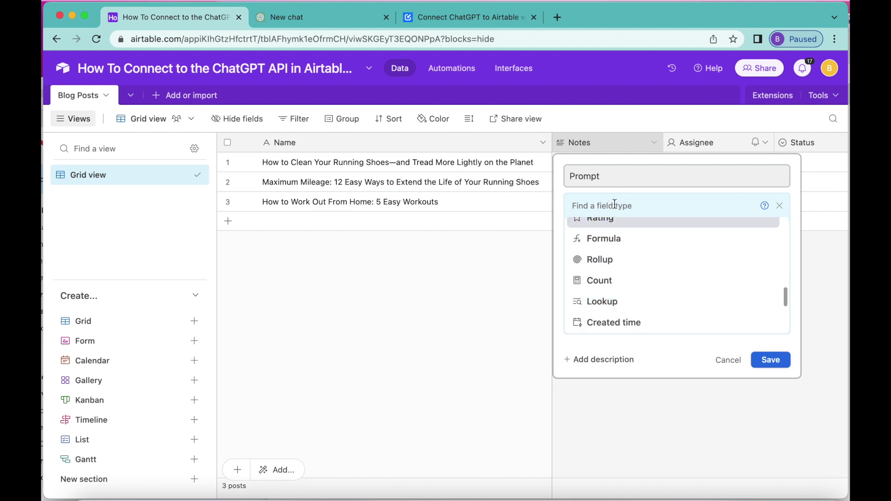
pyautogui.write('form')
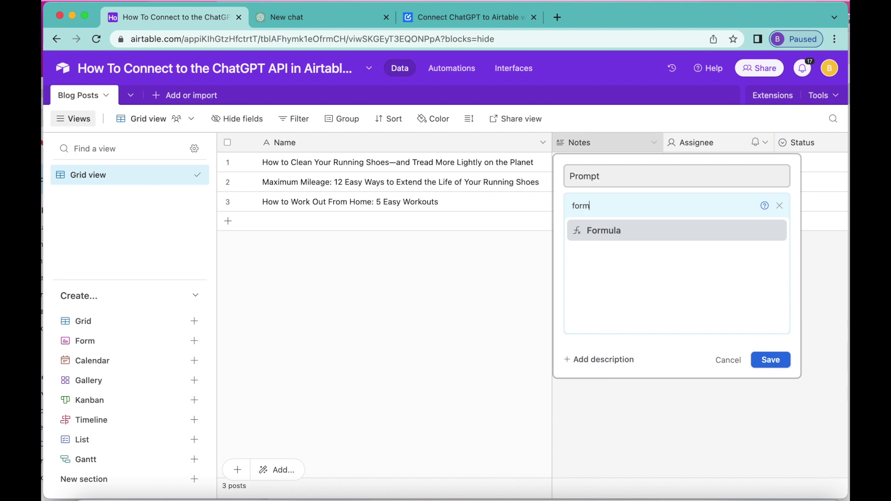
pyautogui.click(604, 235)
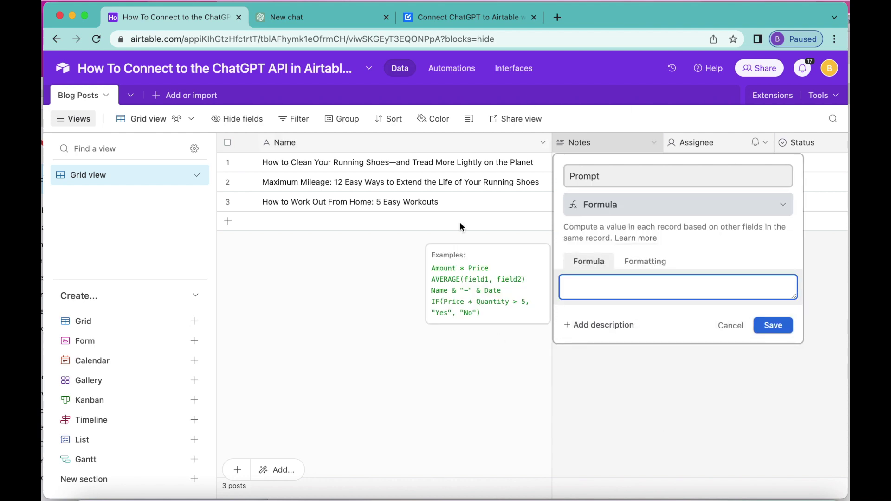
pyautogui.click(475, 17)
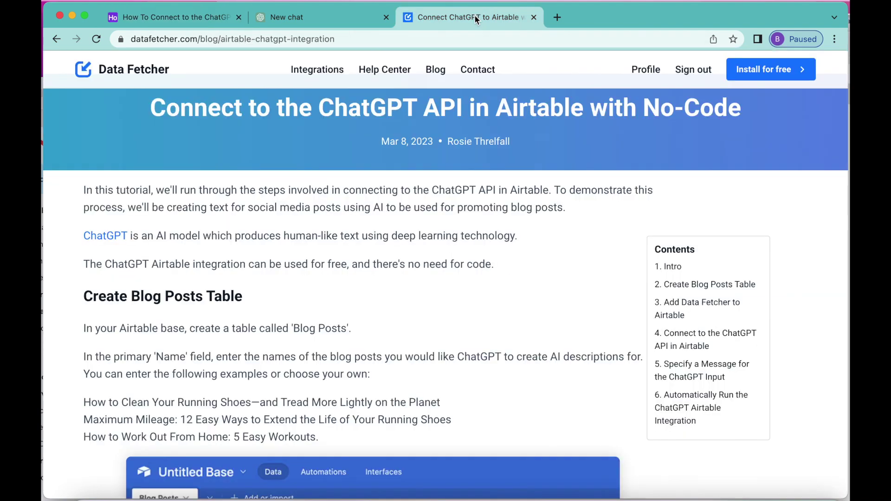
# Step: Copy the Prompt CONCATENATE formula from the Data Fetcher tutorial article
pyautogui.scroll(-3, 484, 344)
pyautogui.scroll(5, 488, 339)
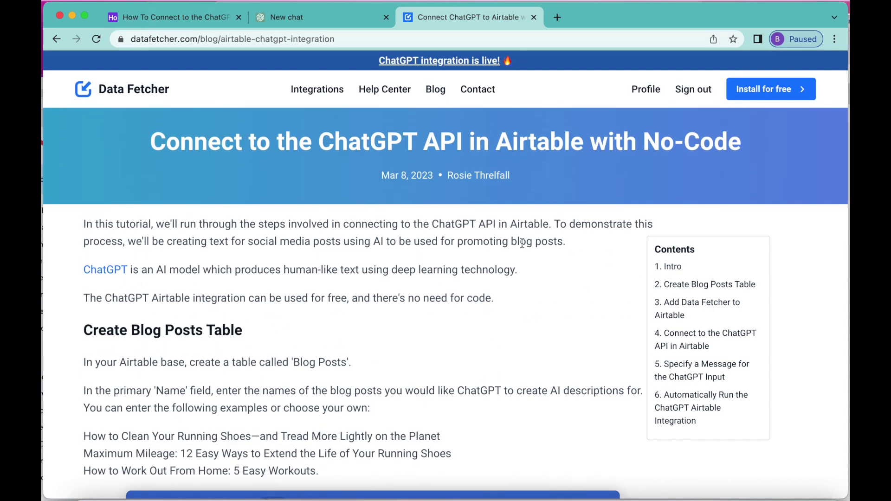
pyautogui.scroll(-5, 522, 243)
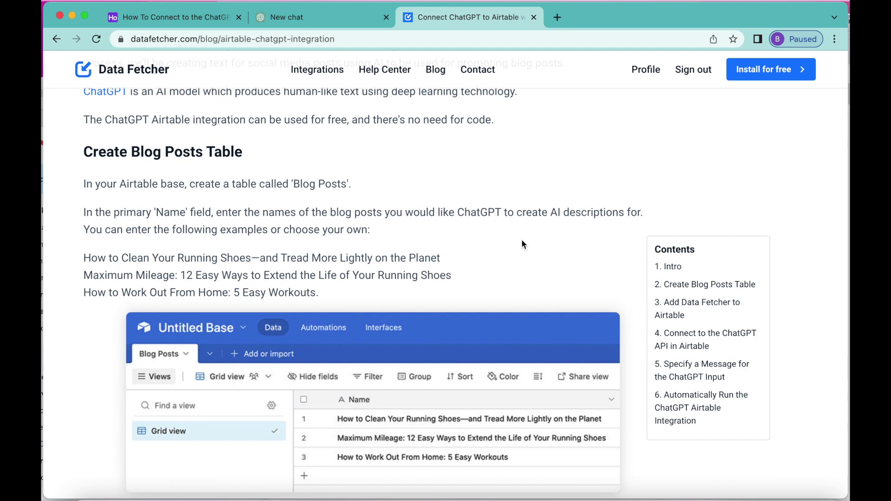
pyautogui.scroll(-5, 522, 240)
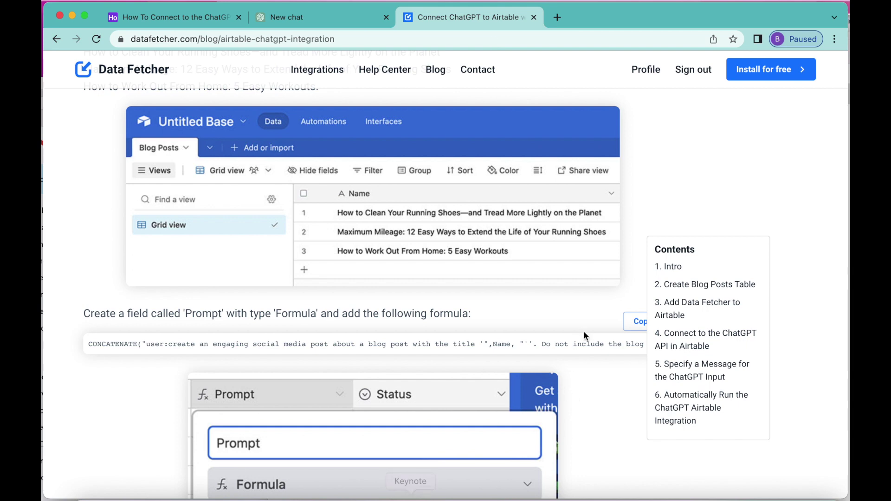
pyautogui.click(636, 323)
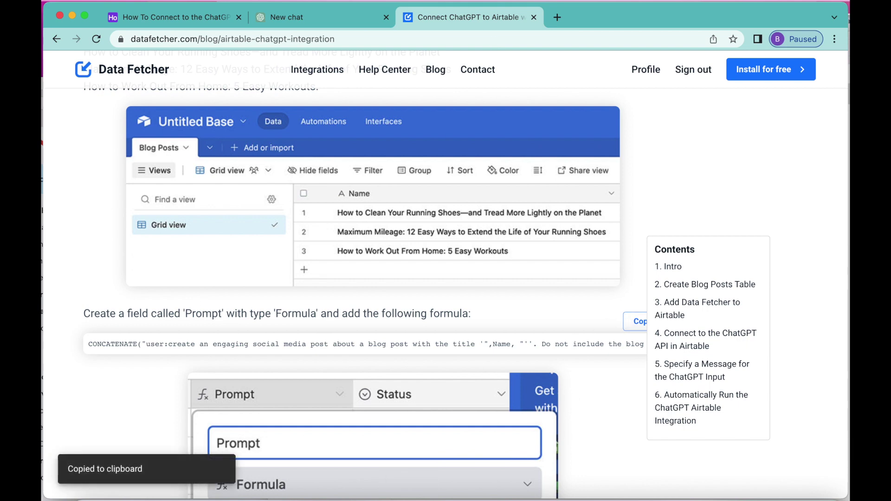
pyautogui.click(220, 18)
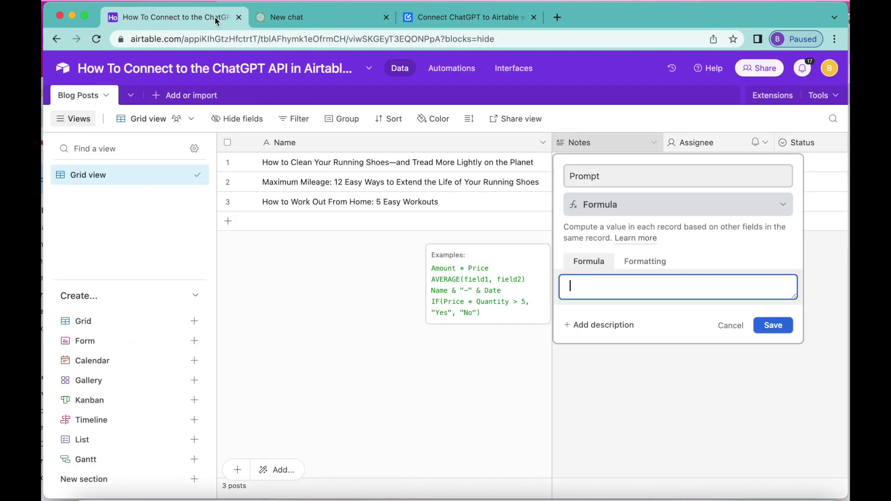
# Step: Paste the CONCATENATE prompt formula into the Prompt field and save it
pyautogui.press('super+v')
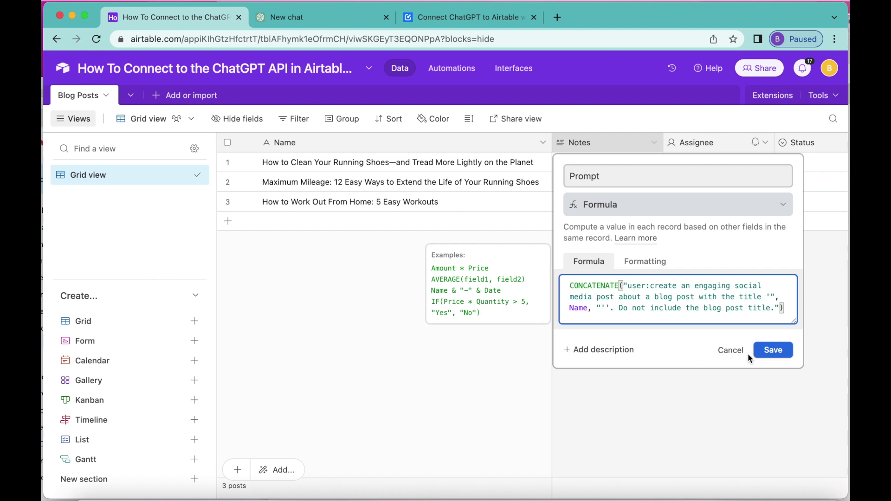
pyautogui.click(761, 354)
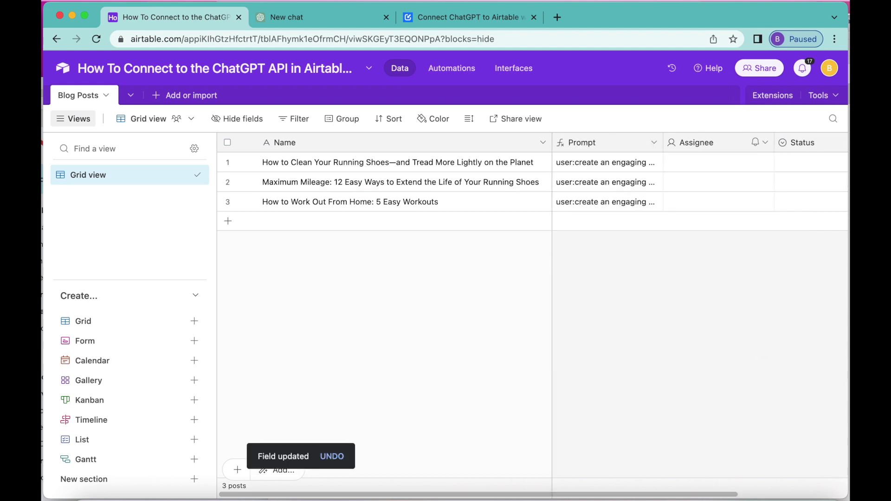
# Step: Turn the Assignee field into a Long text field named 'Social post'
pyautogui.rightClick(705, 144)
pyautogui.doubleClick(704, 144)
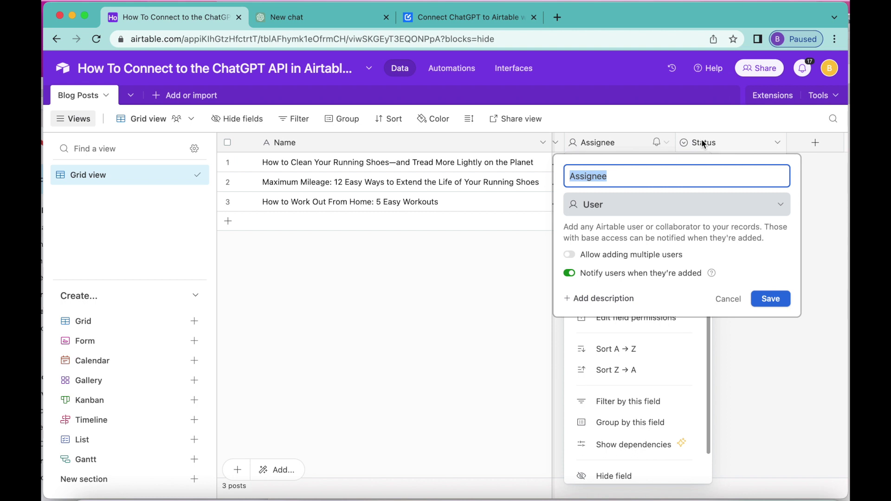
pyautogui.write('Social post')
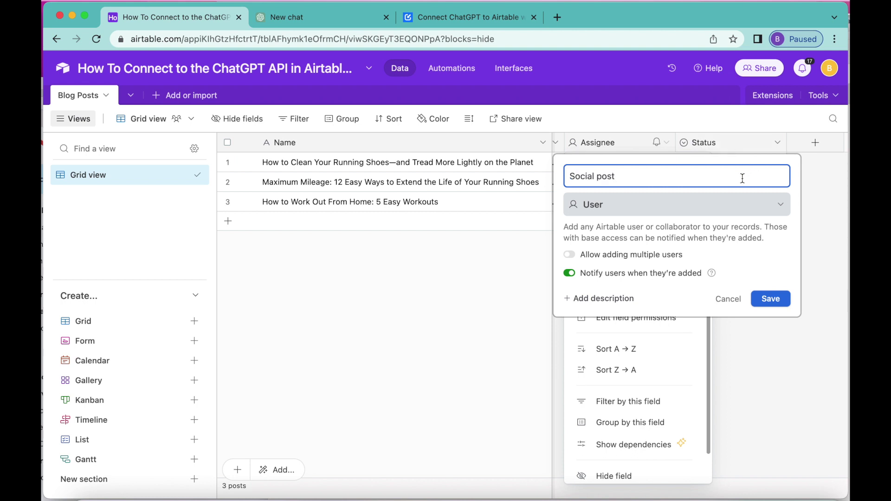
pyautogui.click(729, 206)
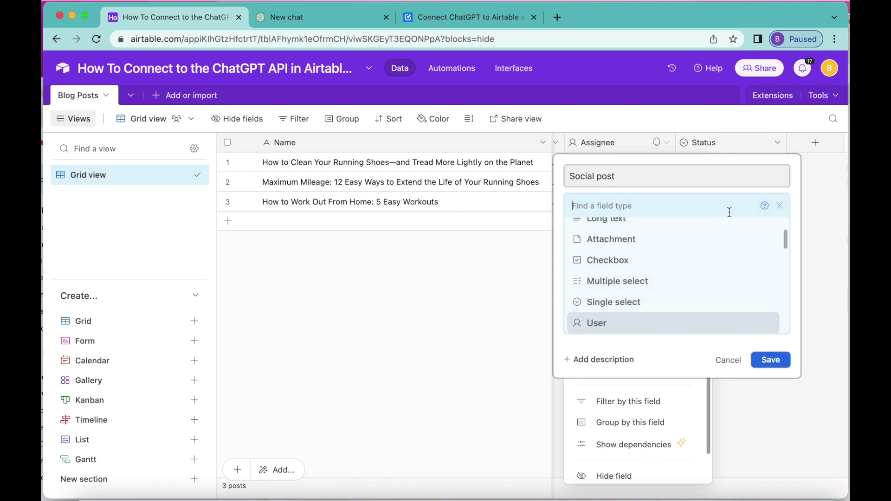
pyautogui.click(676, 227)
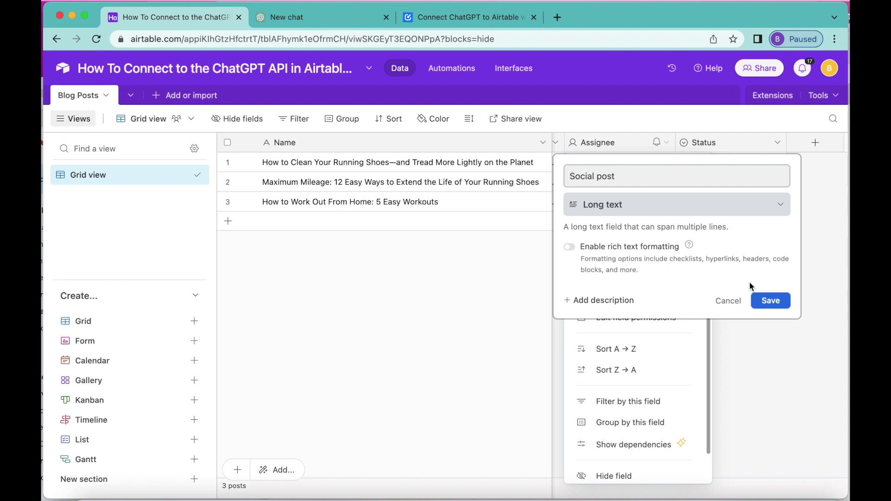
pyautogui.click(764, 303)
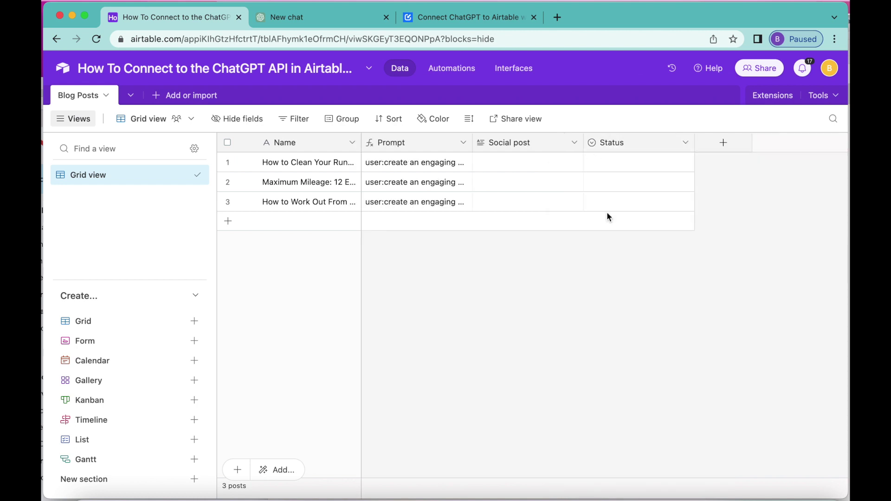
# Step: Rename Status to 'Social post (formatted)' and make it a Formula field
pyautogui.doubleClick(614, 144)
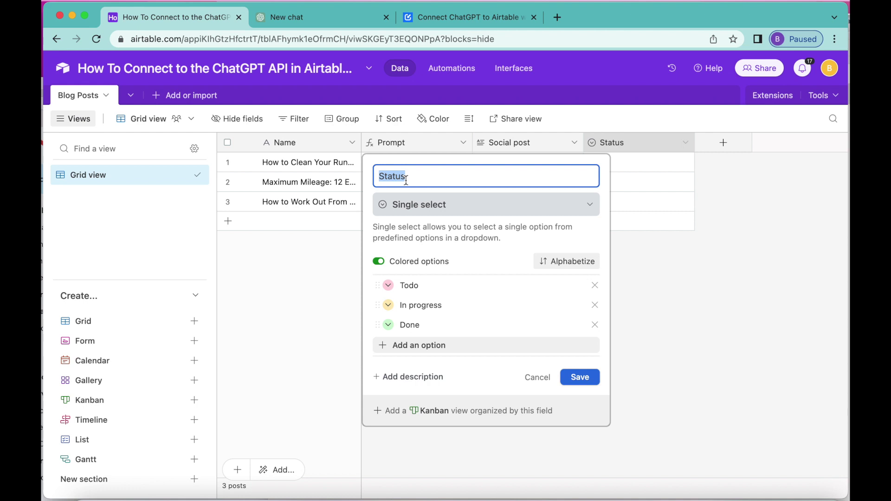
pyautogui.press('super+v')
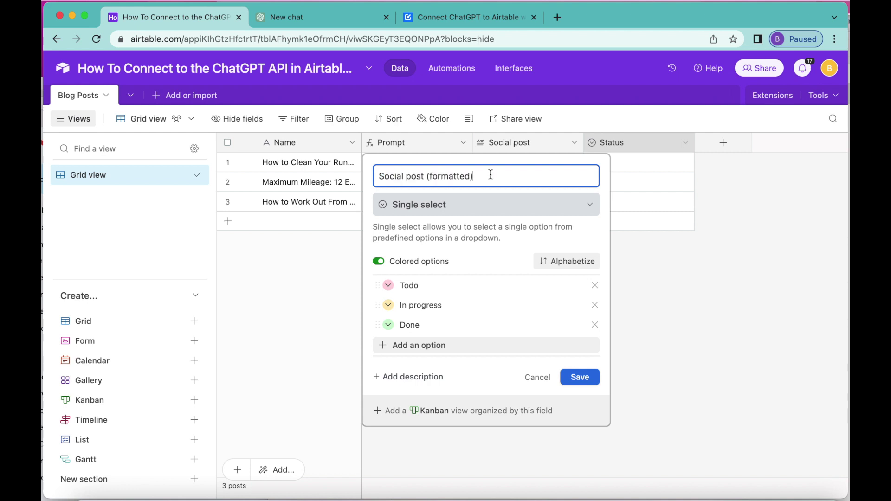
pyautogui.click(483, 210)
pyautogui.scroll(-2, 472, 279)
pyautogui.scroll(-5, 471, 292)
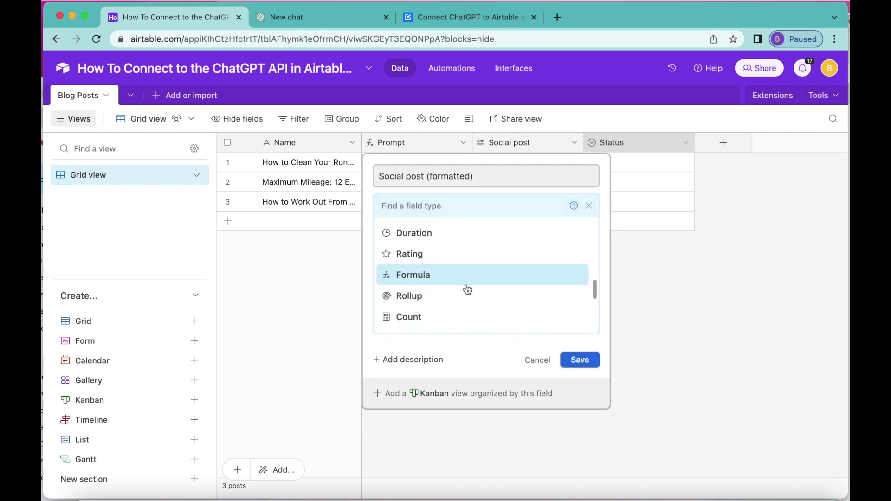
pyautogui.click(464, 281)
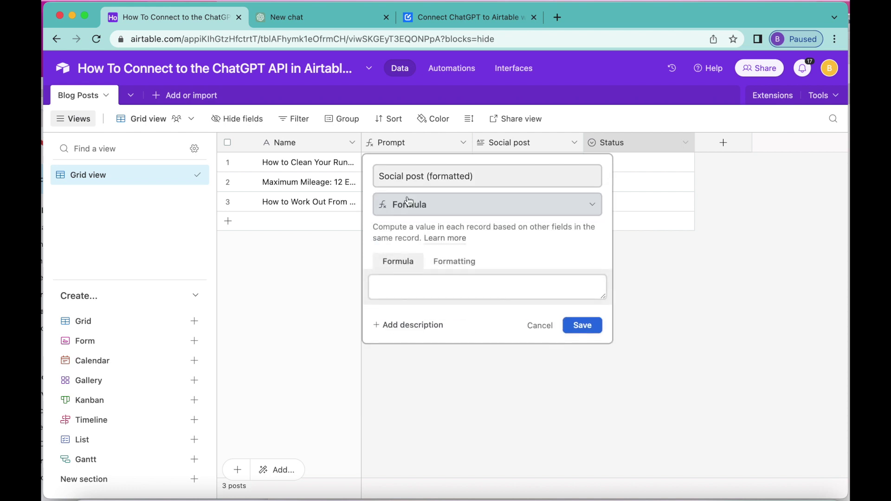
pyautogui.click(503, 19)
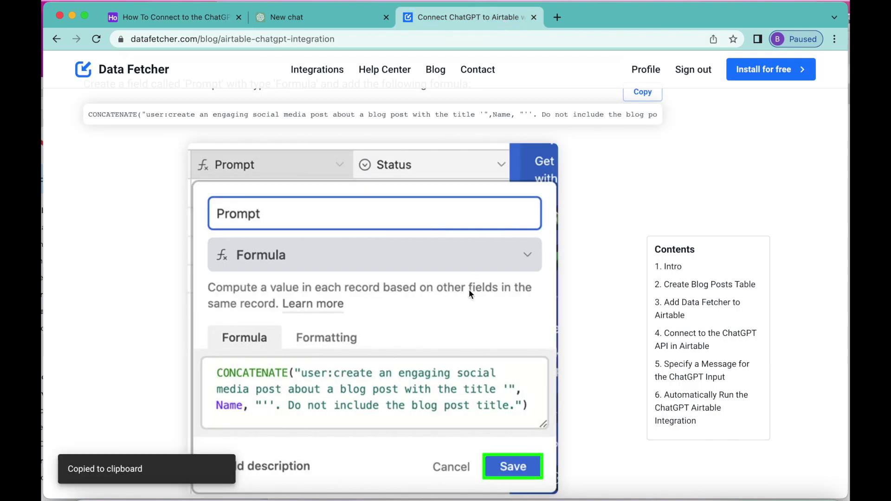
# Step: Copy the tutorial's SUBSTITUTE formula for the Social post (formatted) field
pyautogui.scroll(2, 470, 293)
pyautogui.scroll(-10, 470, 293)
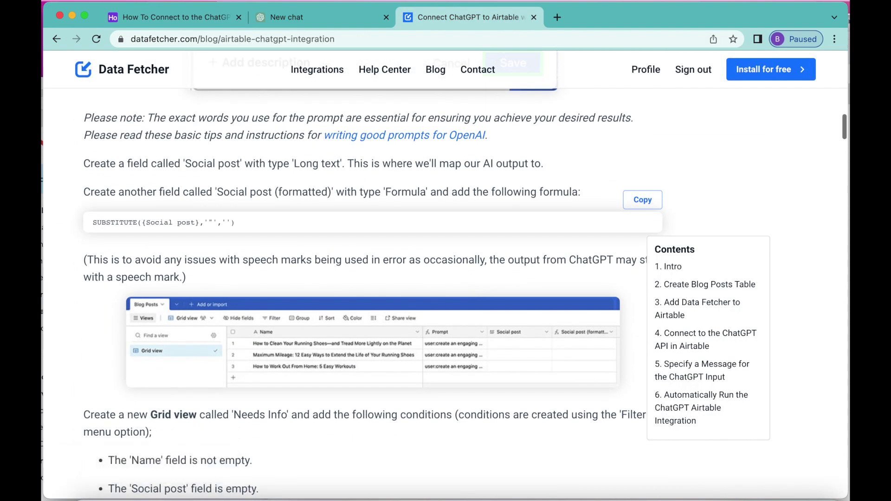
pyautogui.click(649, 203)
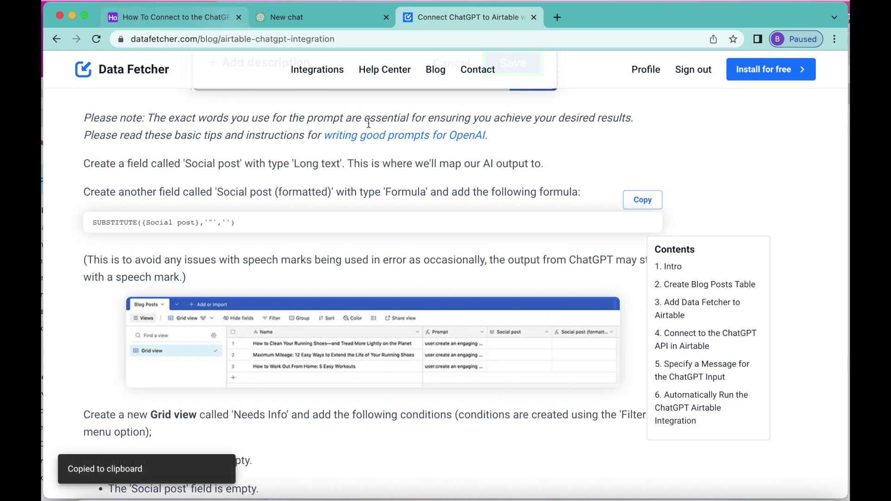
pyautogui.click(177, 15)
pyautogui.click(431, 294)
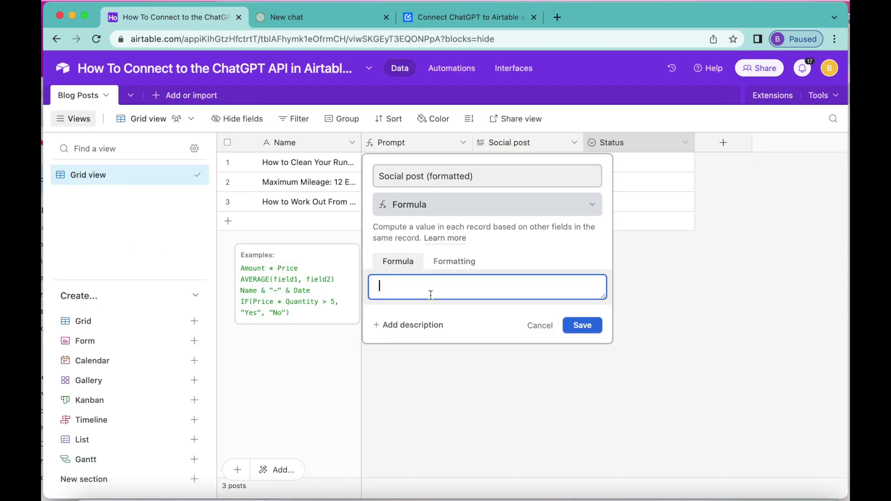
# Step: Paste the SUBSTITUTE formula stripping speech marks and save Social post (formatted)
pyautogui.press('super+v')
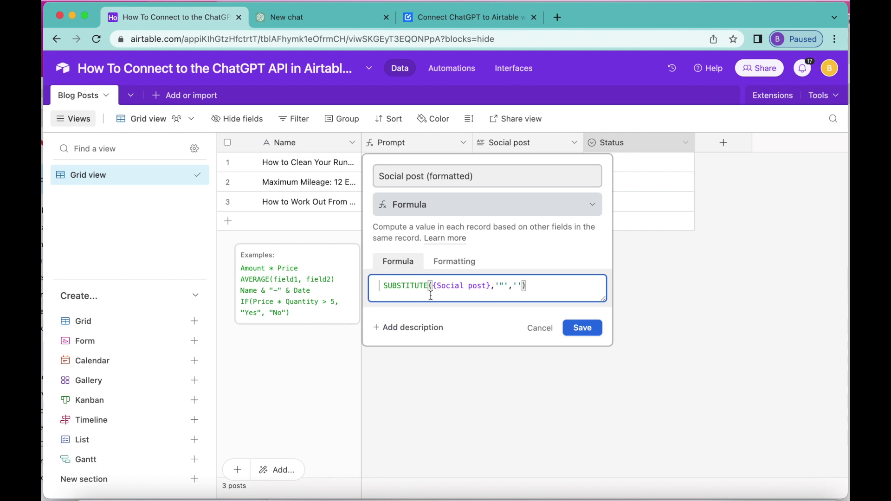
pyautogui.click(583, 328)
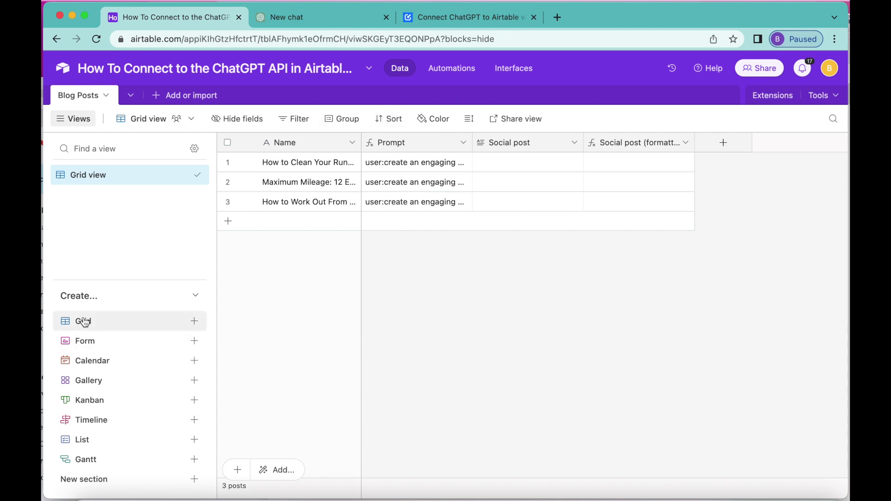
# Step: Create a new collaborative grid view named 'Needs Info'
pyautogui.click(196, 324)
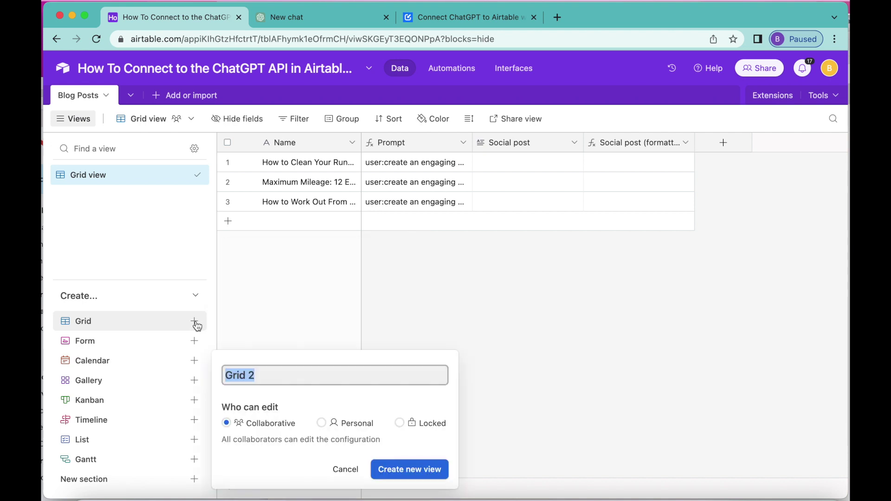
pyautogui.write('Needs Info')
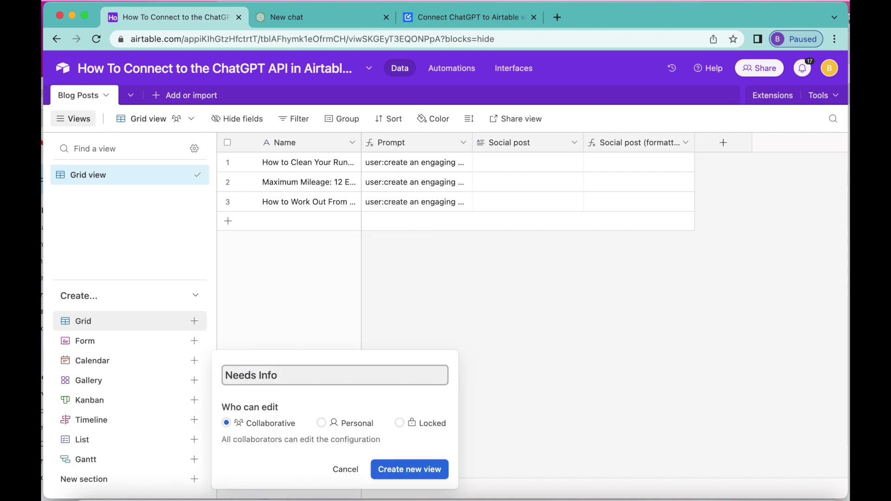
pyautogui.click(410, 469)
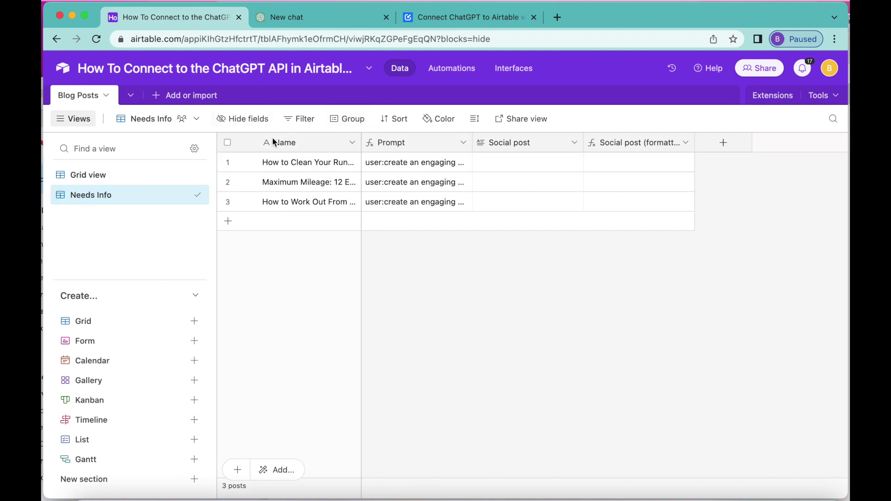
pyautogui.click(313, 124)
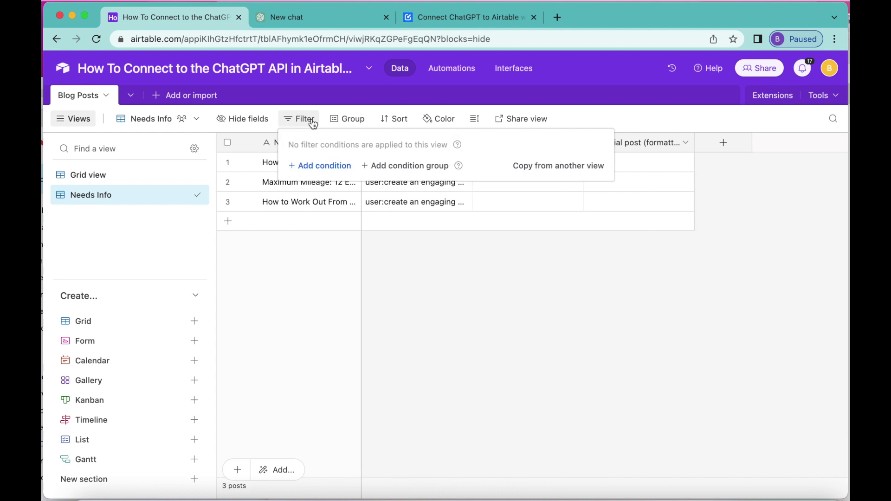
# Step: Filter the view to rows where Name is not empty and Social post is empty
pyautogui.click(327, 166)
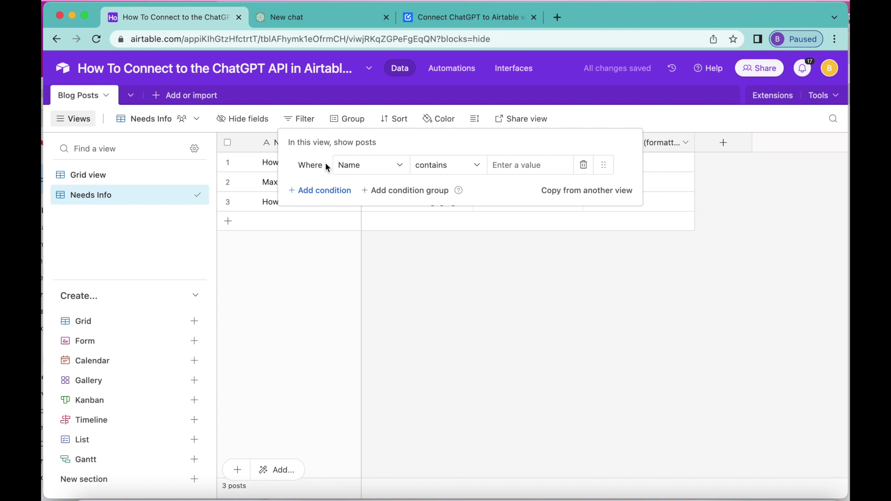
pyautogui.click(431, 165)
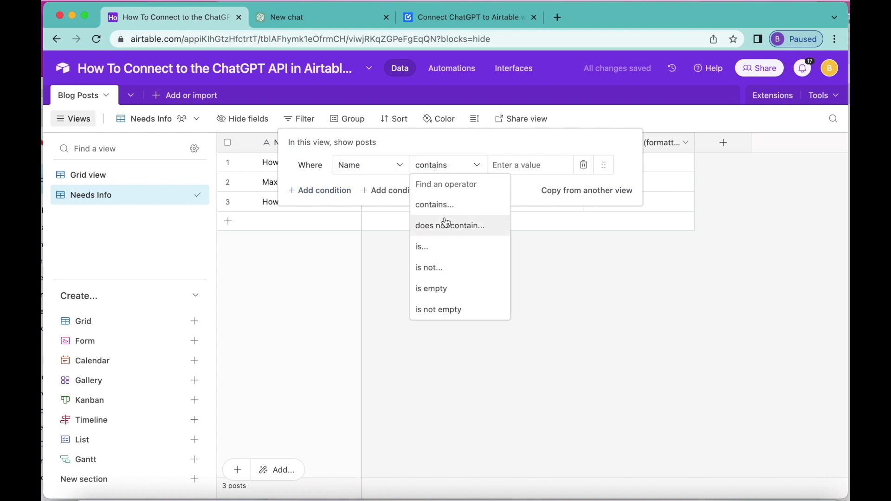
pyautogui.click(449, 308)
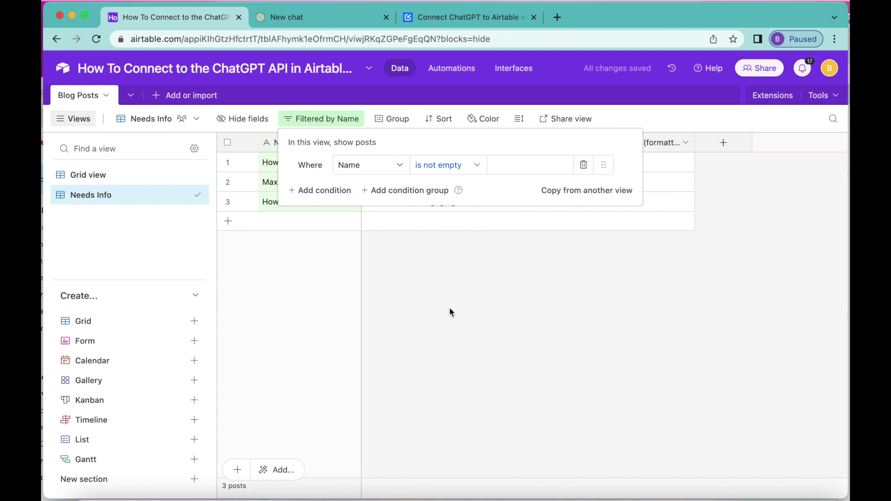
pyautogui.click(335, 190)
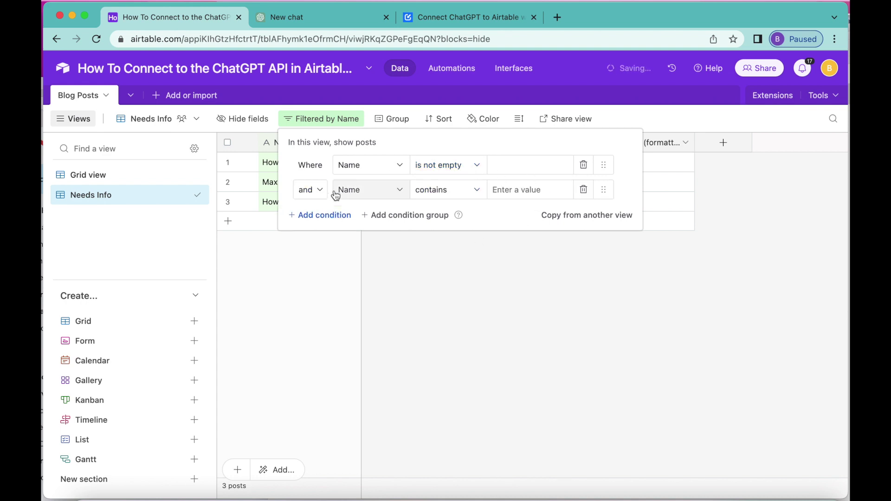
pyautogui.click(375, 190)
pyautogui.click(384, 273)
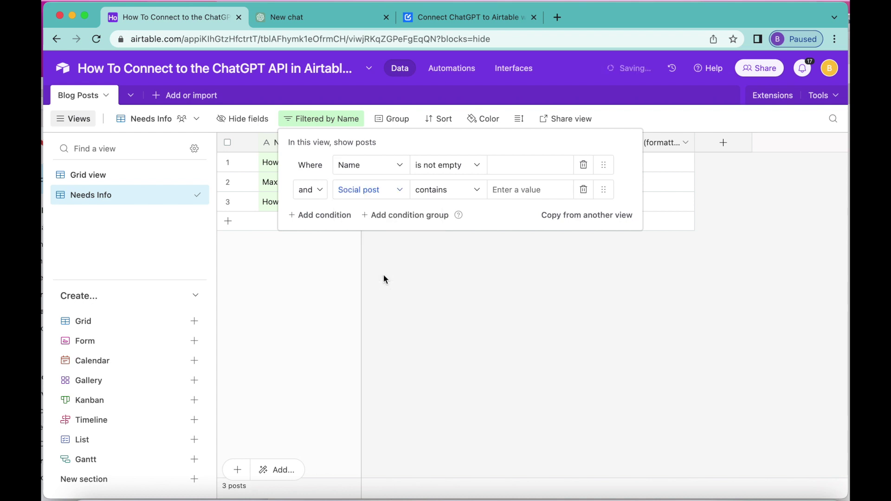
pyautogui.click(446, 190)
pyautogui.click(447, 310)
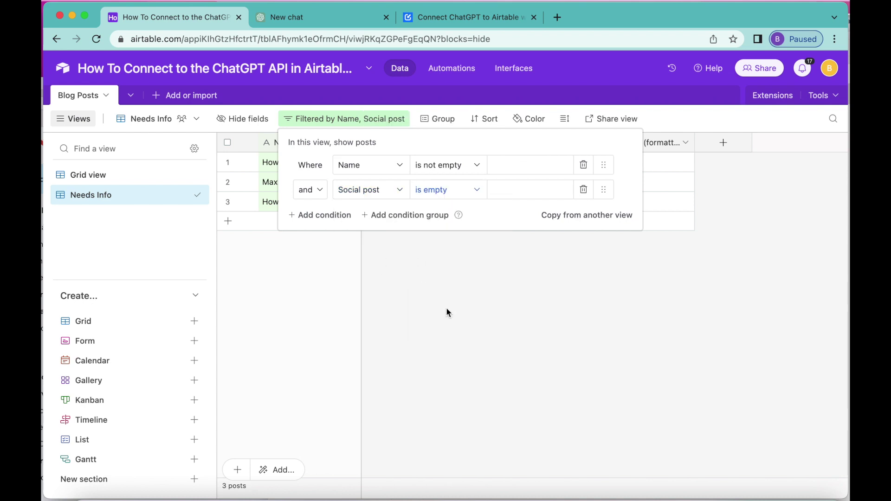
pyautogui.click(447, 309)
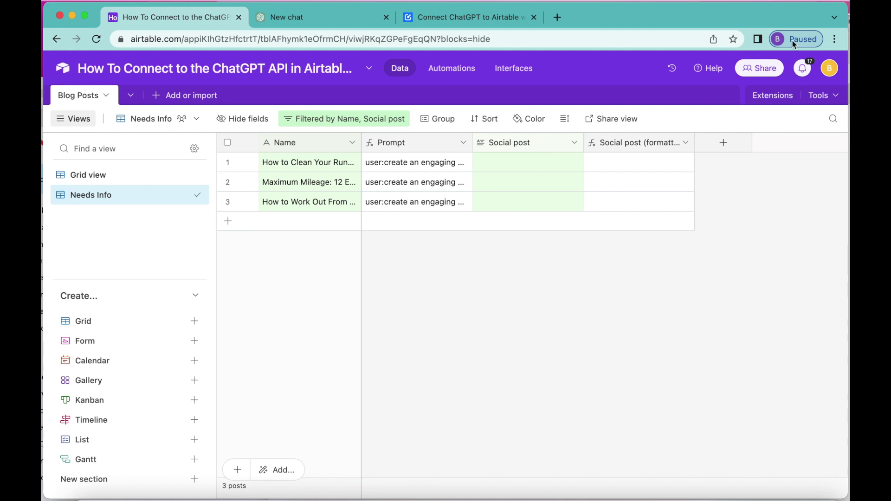
# Step: Add the Data Fetcher extension from the Marketplace and sign up with Google
pyautogui.click(788, 94)
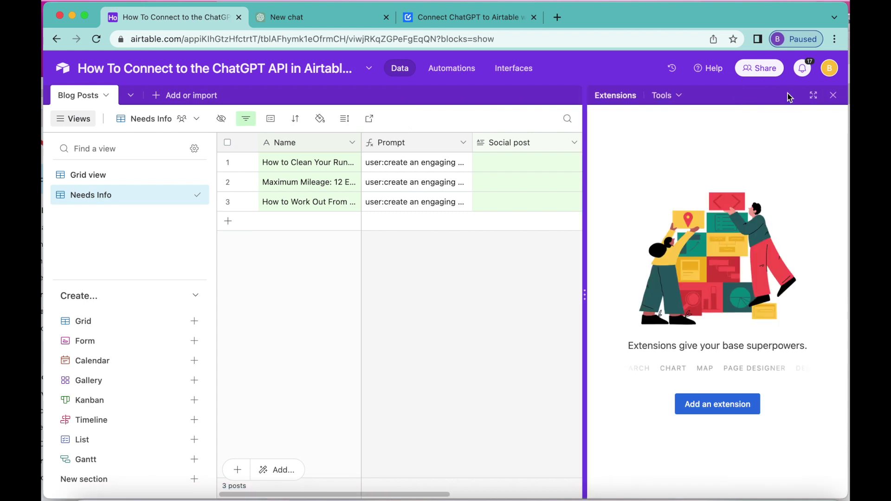
pyautogui.click(727, 403)
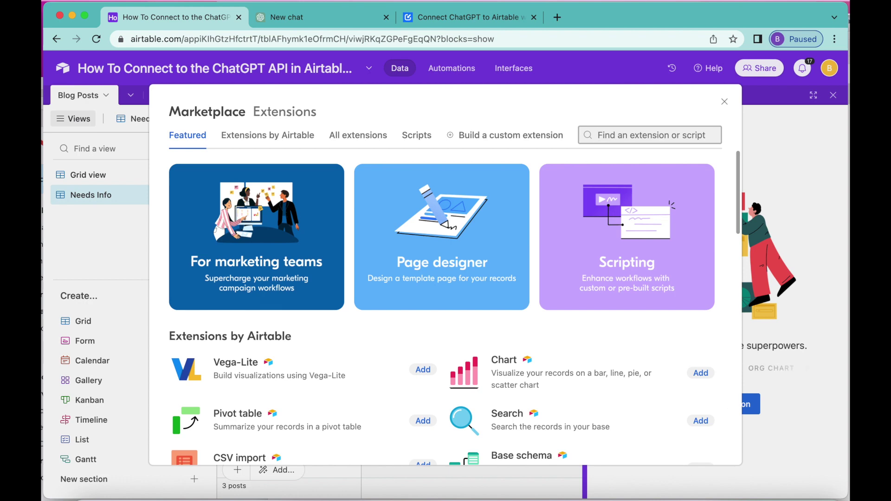
pyautogui.write('data')
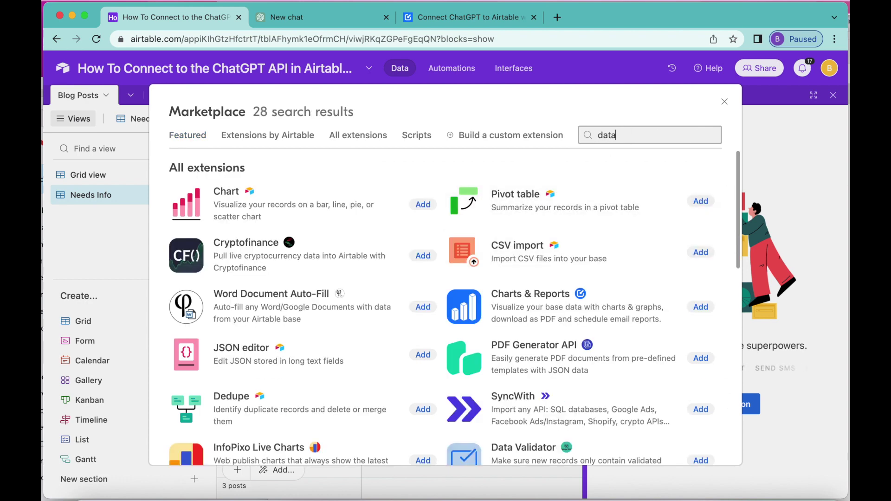
pyautogui.write(' fet')
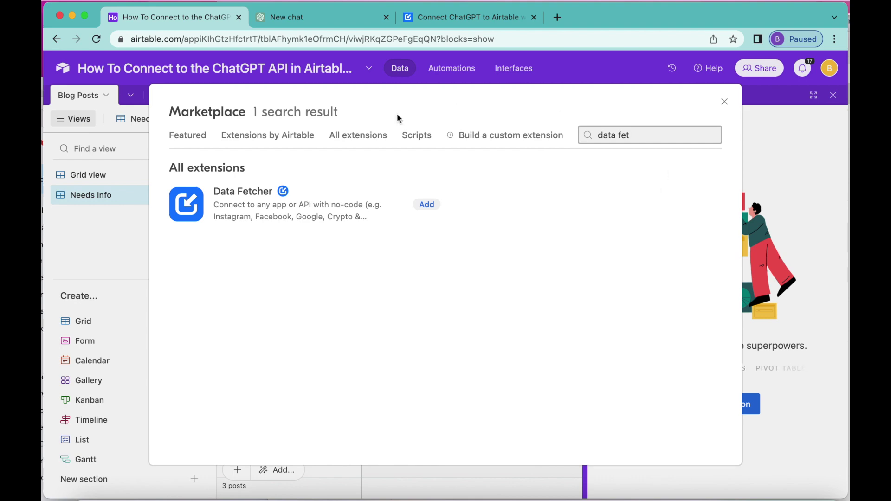
pyautogui.click(428, 205)
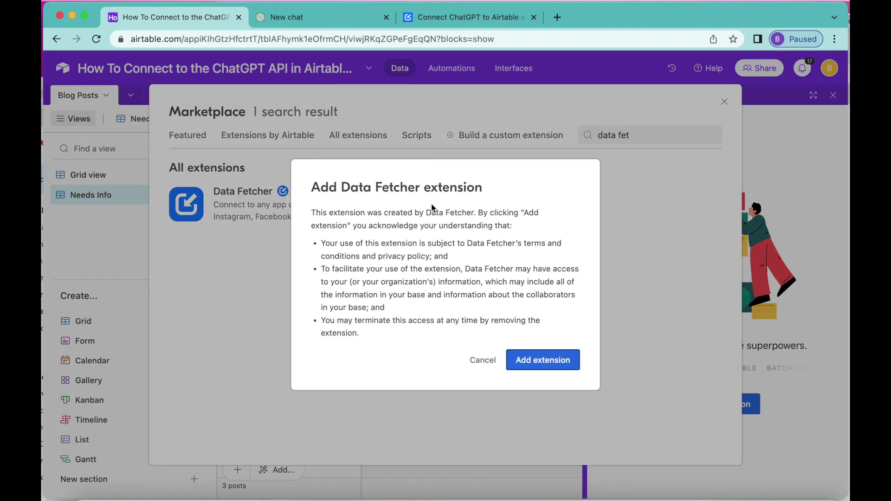
pyautogui.click(555, 366)
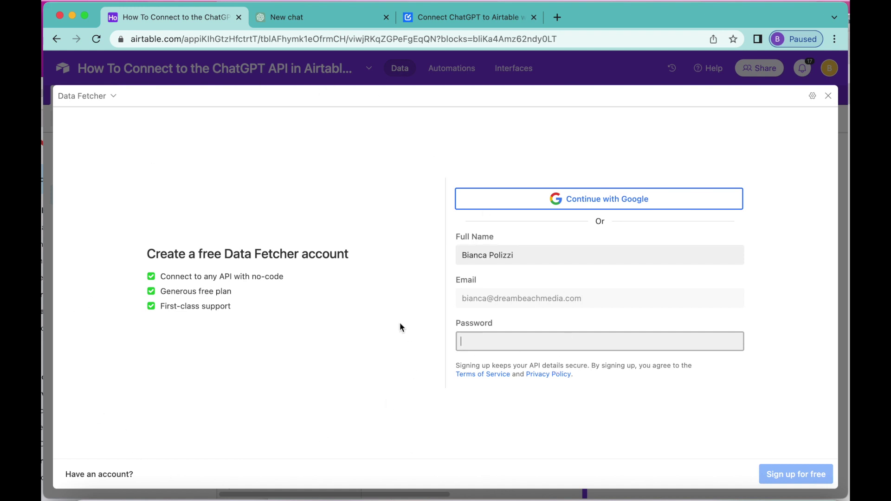
pyautogui.click(659, 197)
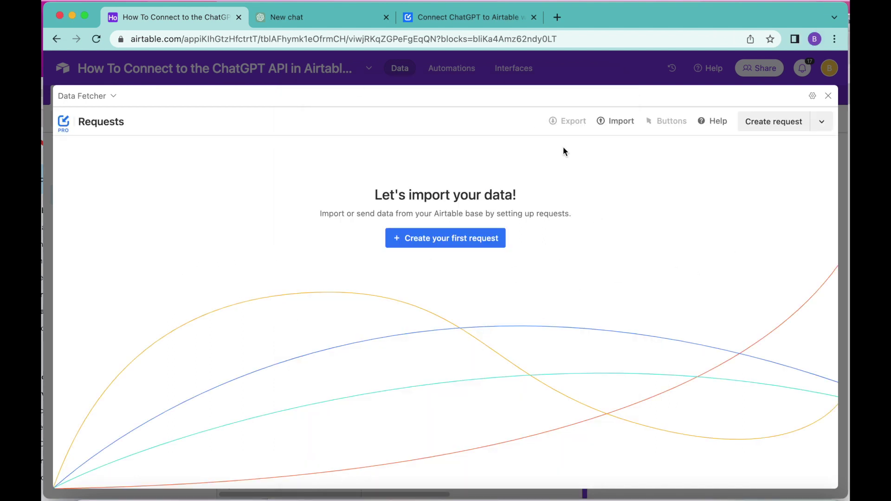
# Step: Create the first Data Fetcher request with OpenAI as its application, then open OpenAI's API keys page
pyautogui.click(427, 246)
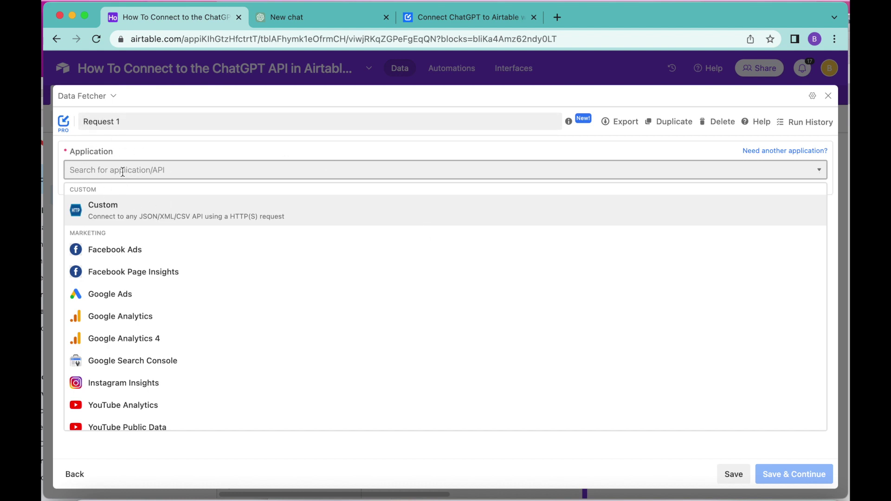
pyautogui.write('open')
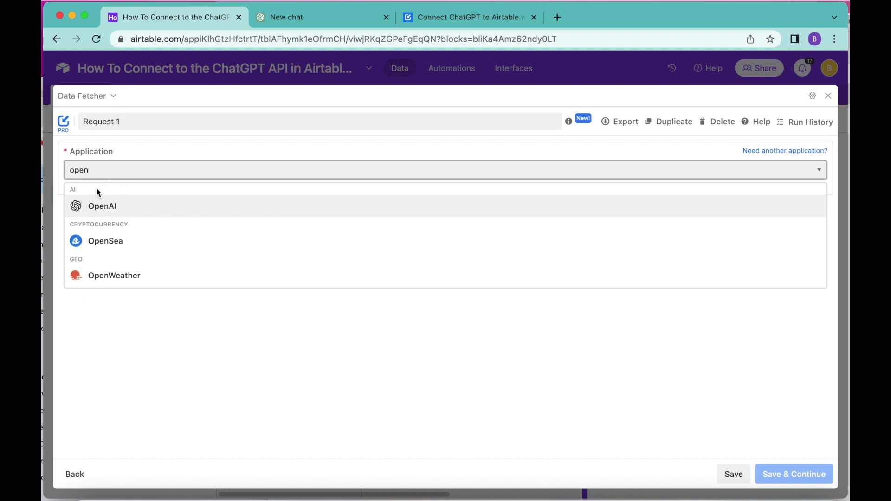
pyautogui.click(101, 211)
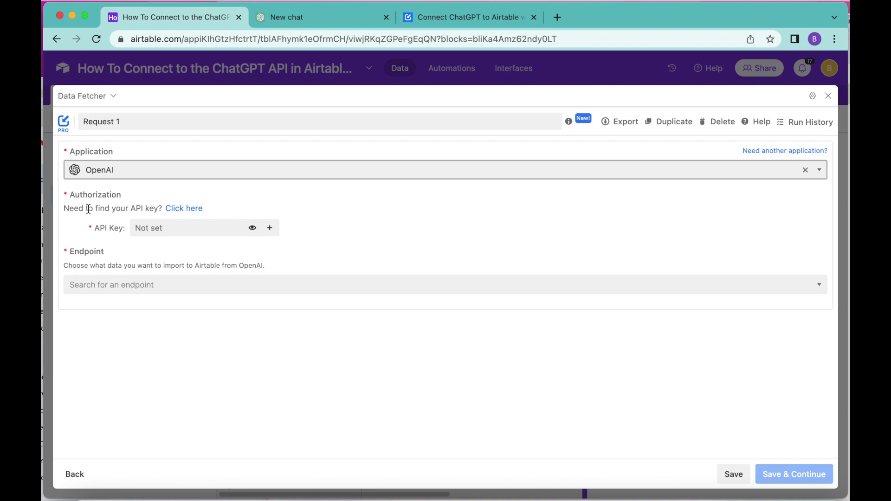
pyautogui.click(176, 208)
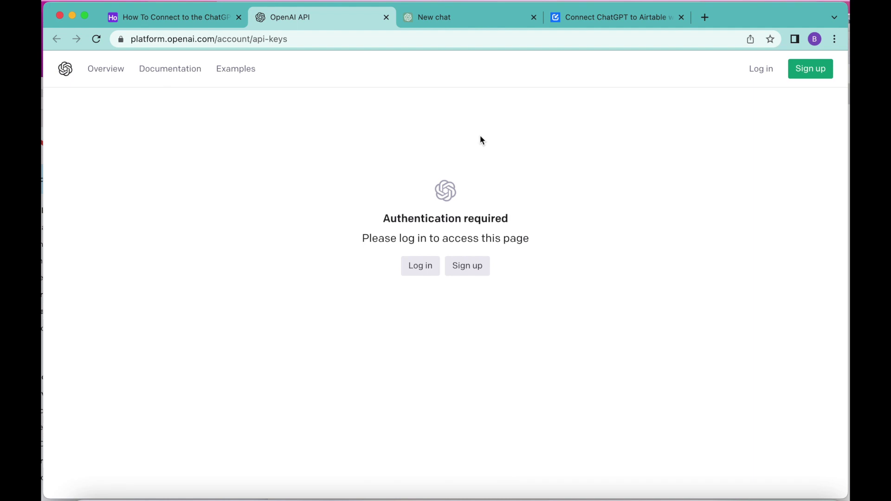
# Step: Log in to OpenAI Platform, then create and copy a new secret API key for Airtable
pyautogui.click(427, 273)
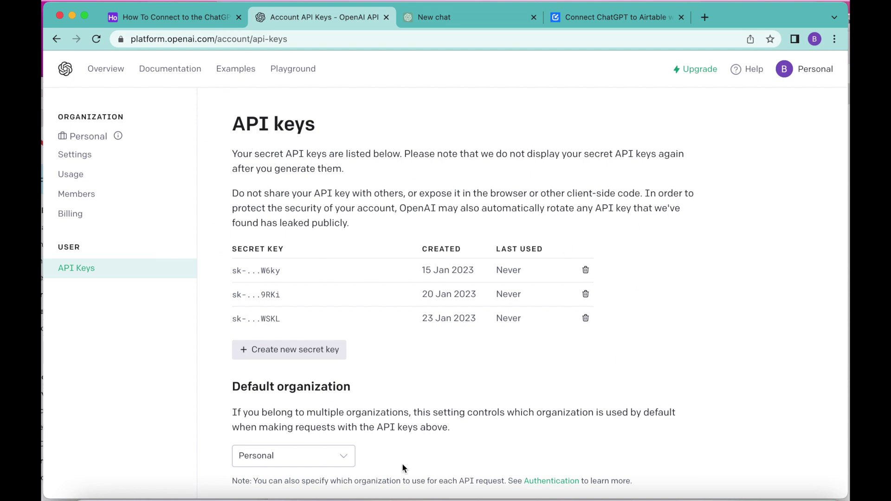
pyautogui.click(310, 349)
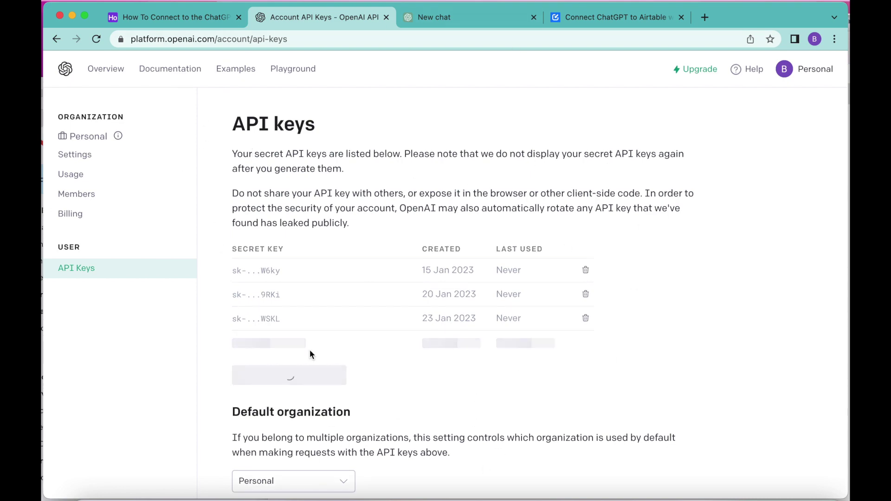
pyautogui.click(580, 294)
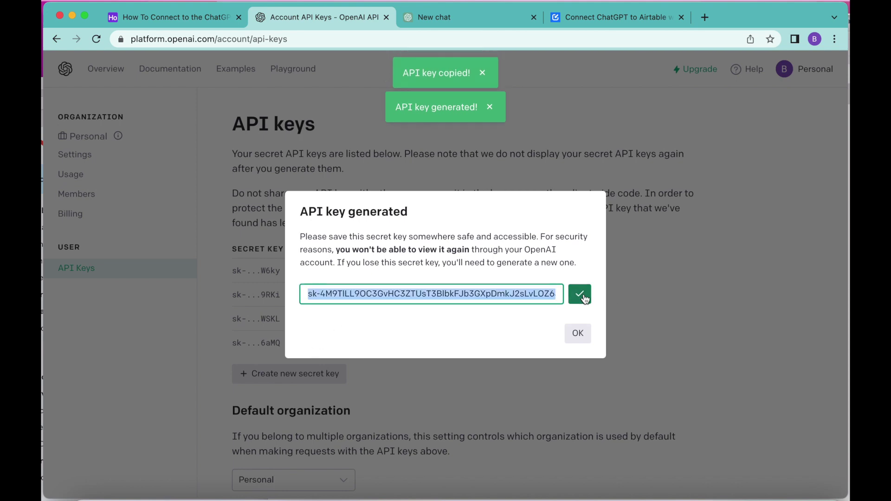
pyautogui.click(586, 341)
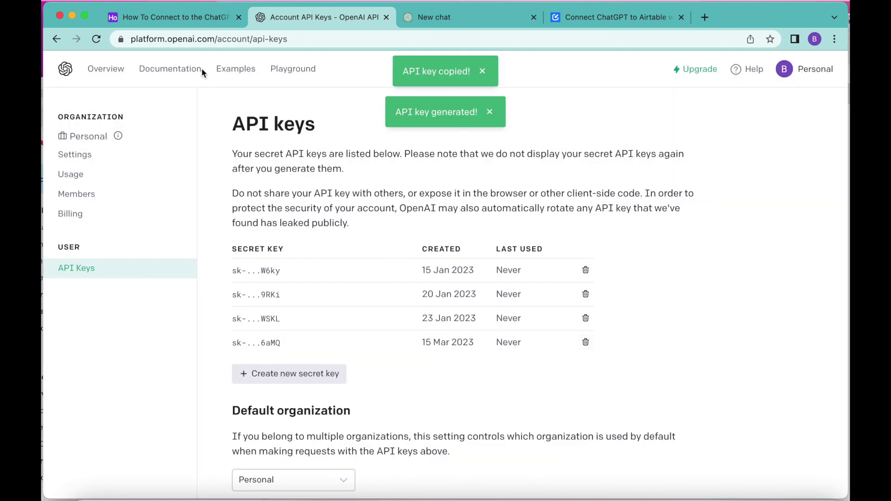
pyautogui.click(182, 17)
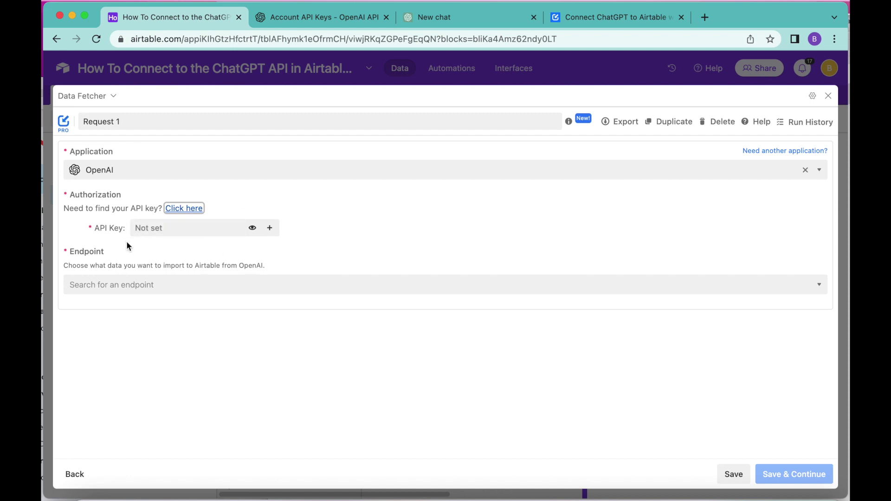
# Step: Paste the OpenAI API key and choose the Create chat message completion endpoint
pyautogui.click(149, 227)
pyautogui.press('super+v')
pyautogui.click(300, 291)
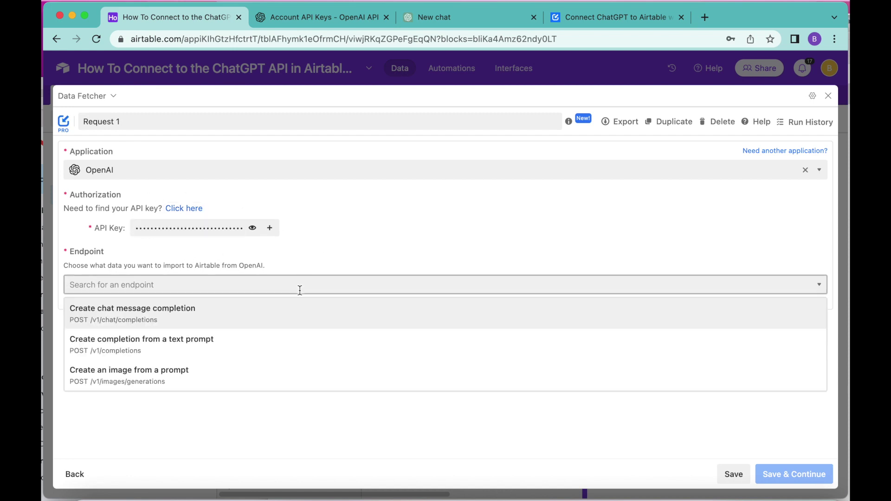
pyautogui.click(280, 320)
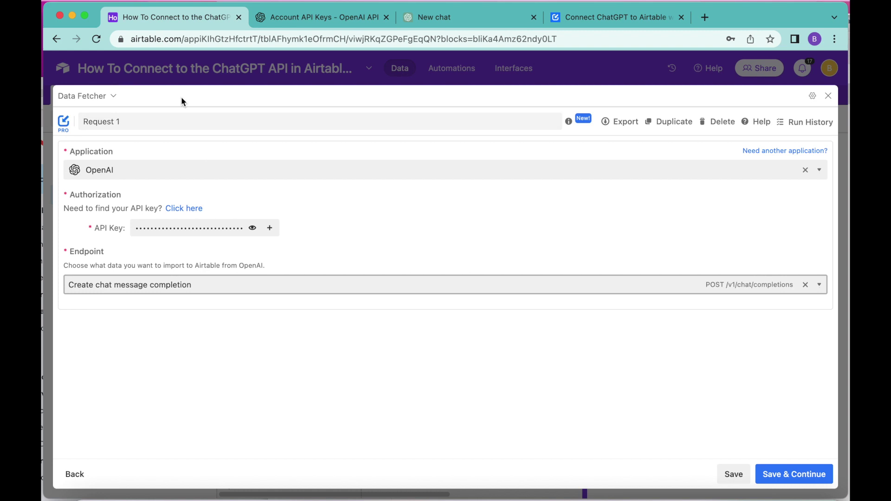
# Step: Rename the request to 'Fetch Social Media Posts' and save the connection
pyautogui.tripleClick(136, 123)
pyautogui.press('super+v')
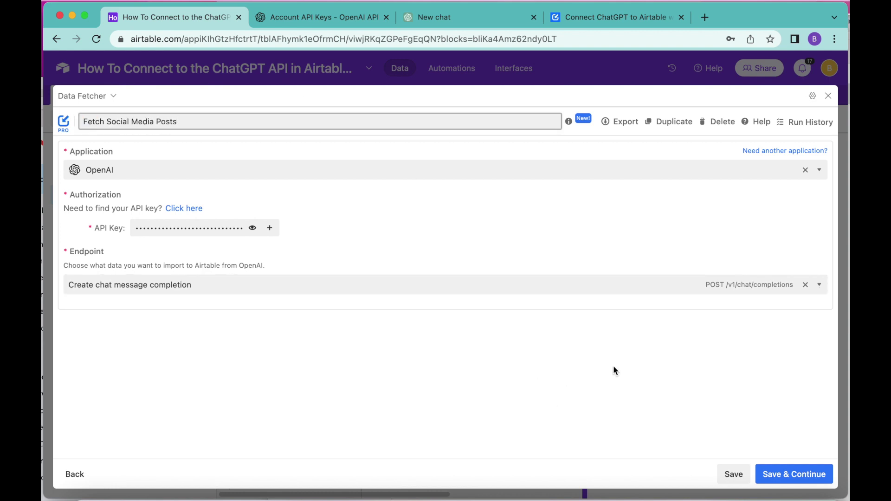
pyautogui.click(785, 478)
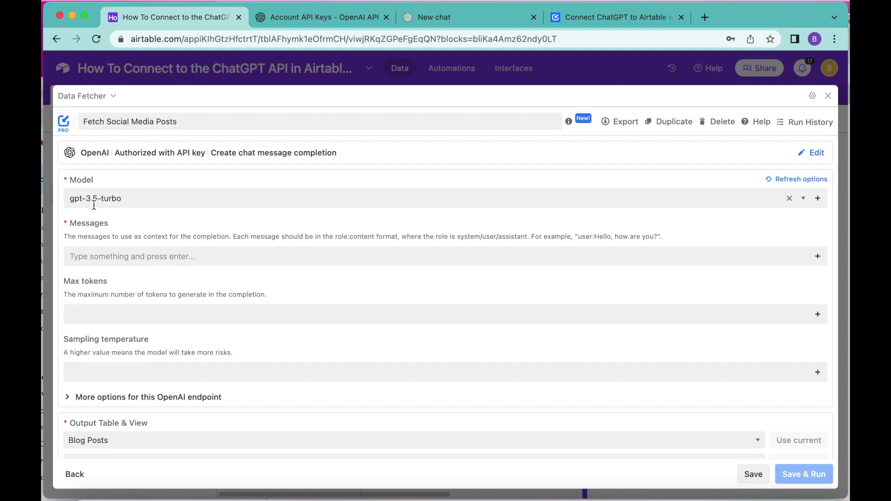
# Step: Keep gpt-3.5-turbo as the model and add the system message 'You are a social media manager'
pyautogui.click(137, 205)
pyautogui.click(138, 222)
pyautogui.click(342, 252)
pyautogui.press('super+v')
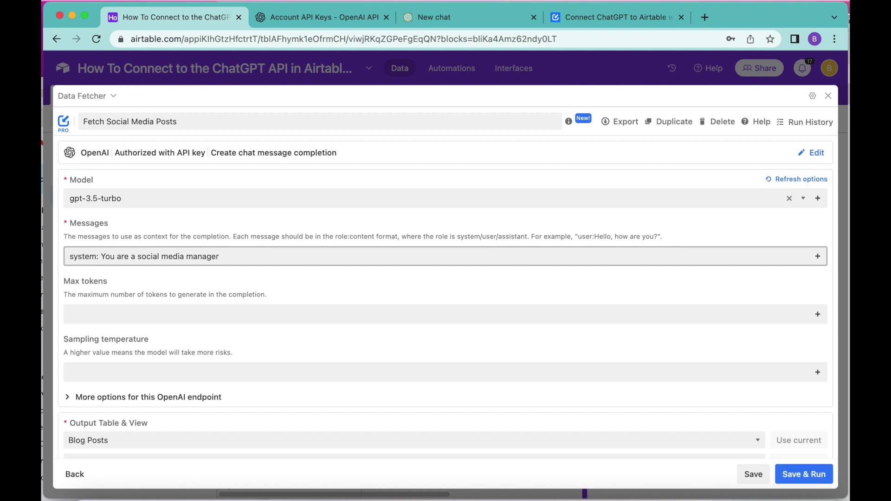
pyautogui.press('Return')
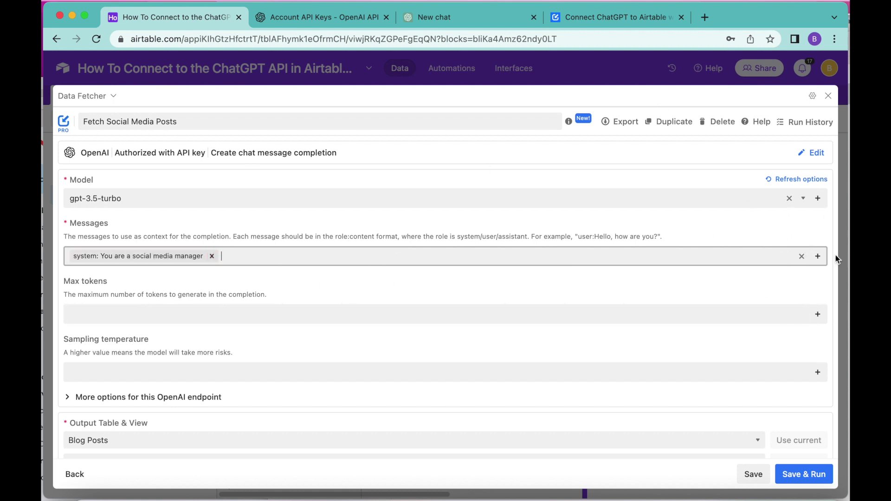
pyautogui.click(819, 258)
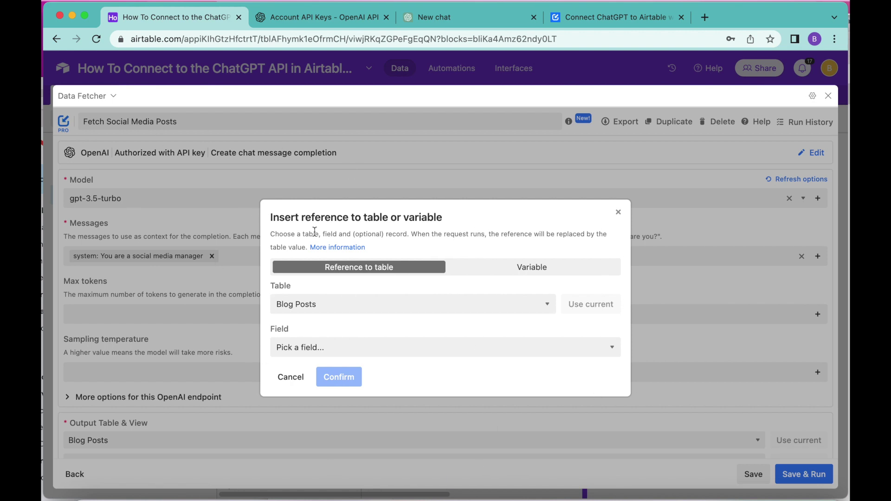
# Step: Add a reference to the Blog Posts Prompt field in Messages, then save and run the request
pyautogui.click(335, 349)
pyautogui.click(330, 378)
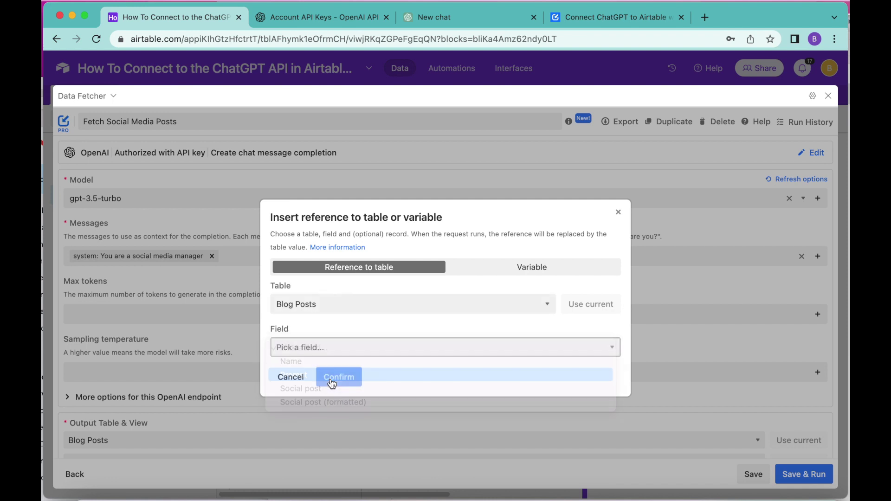
pyautogui.scroll(-5, 332, 383)
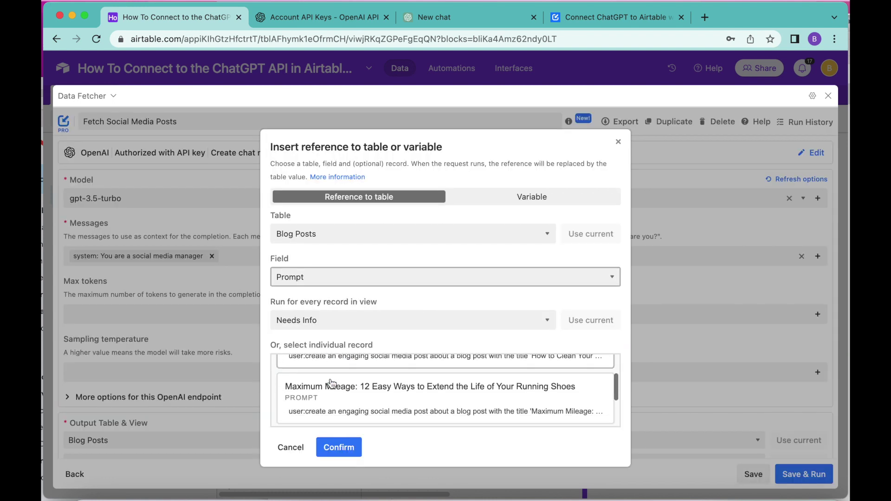
pyautogui.scroll(5, 331, 383)
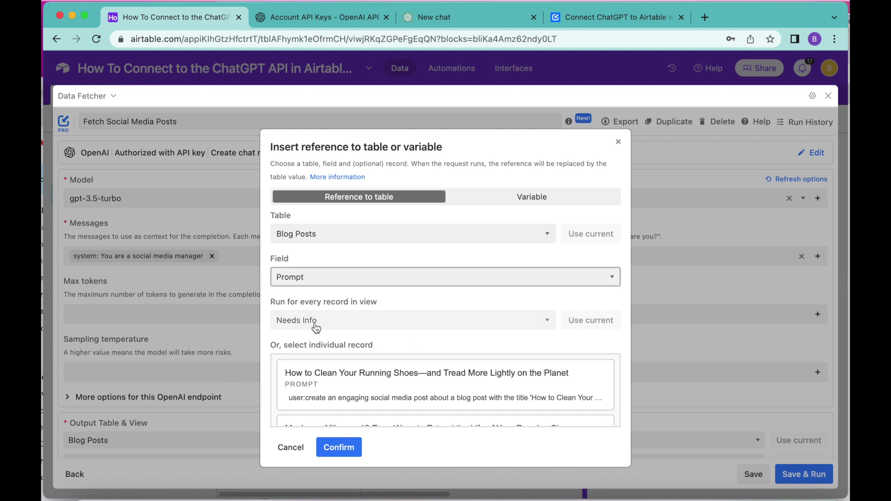
pyautogui.click(343, 449)
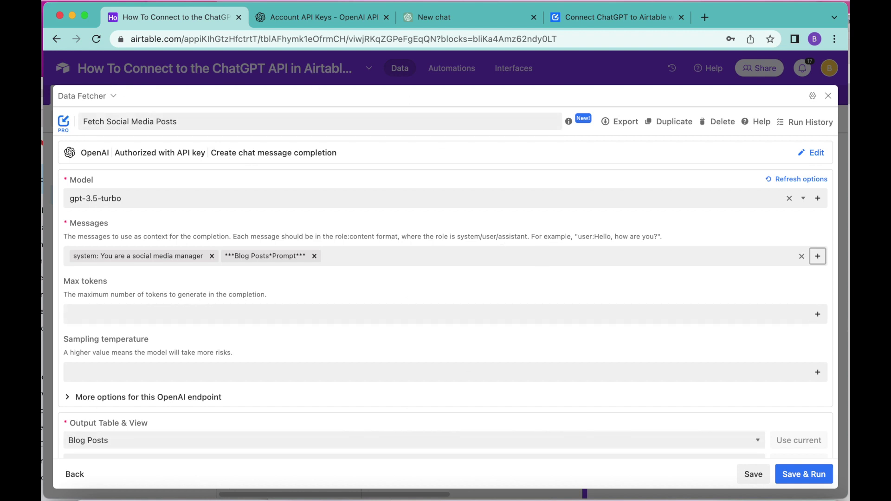
pyautogui.click(797, 474)
pyautogui.click(416, 332)
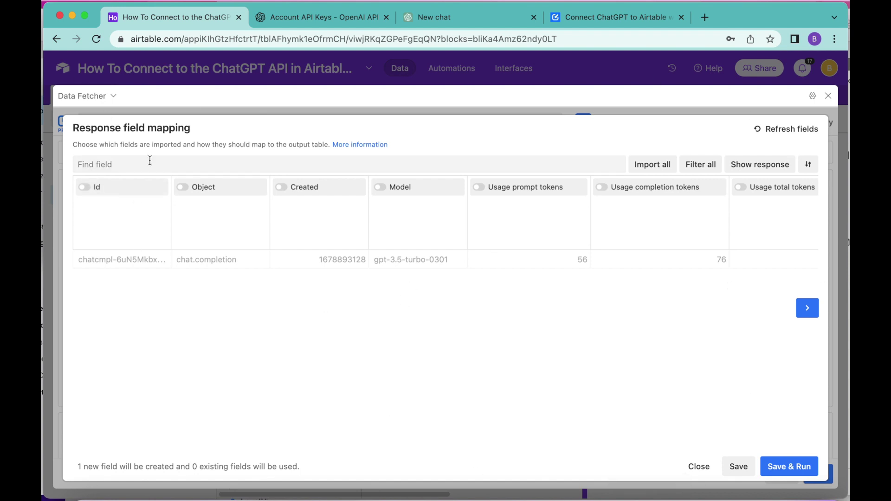
# Step: Map the response Message to the existing Social post field and run the request
pyautogui.click(133, 168)
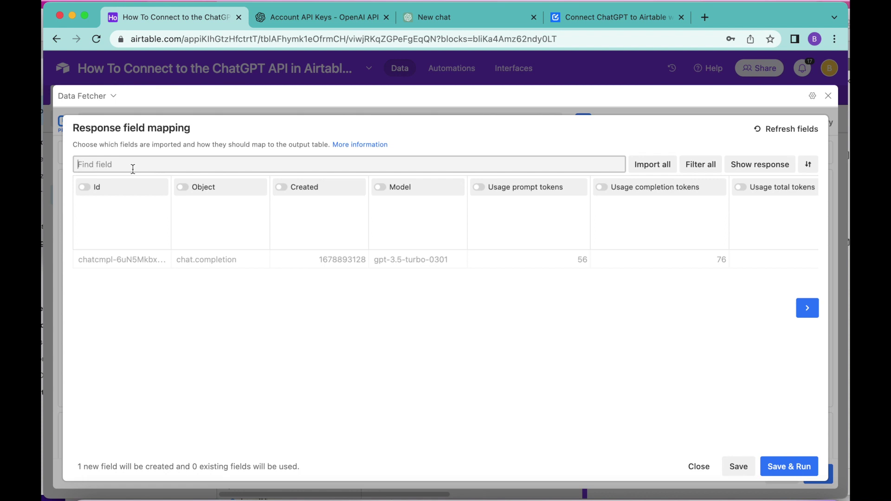
pyautogui.write('mess')
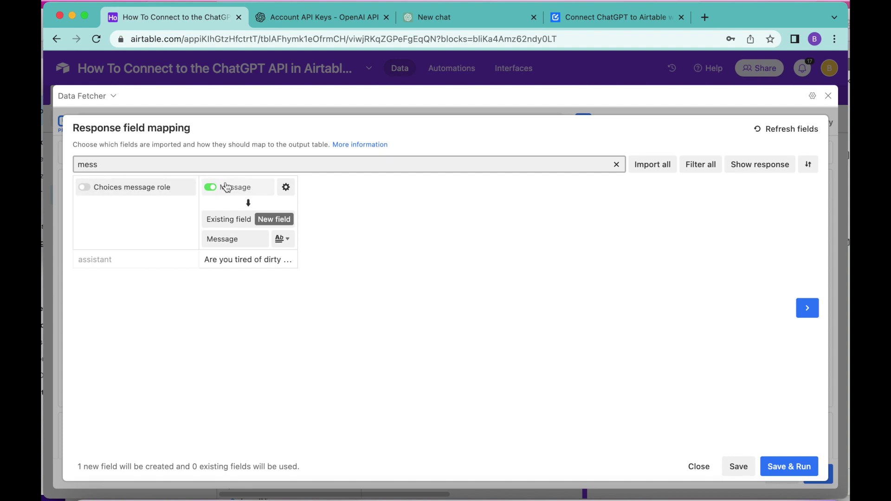
pyautogui.click(236, 221)
pyautogui.click(237, 238)
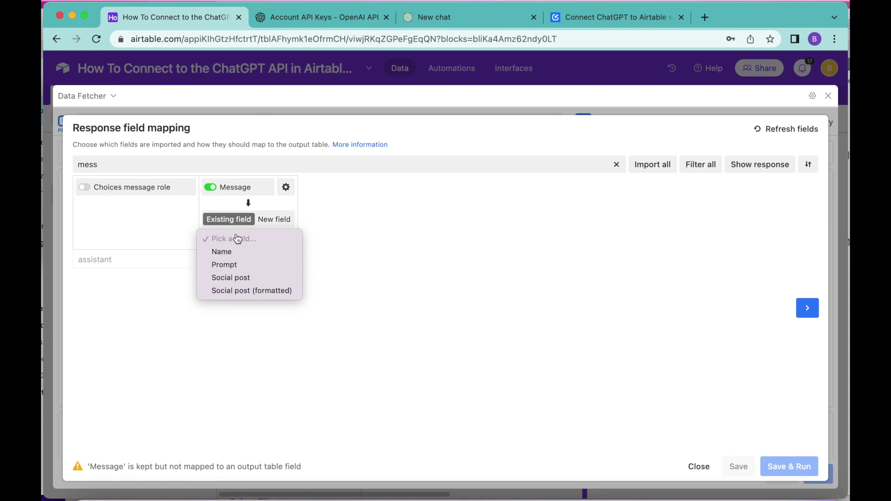
pyautogui.click(236, 277)
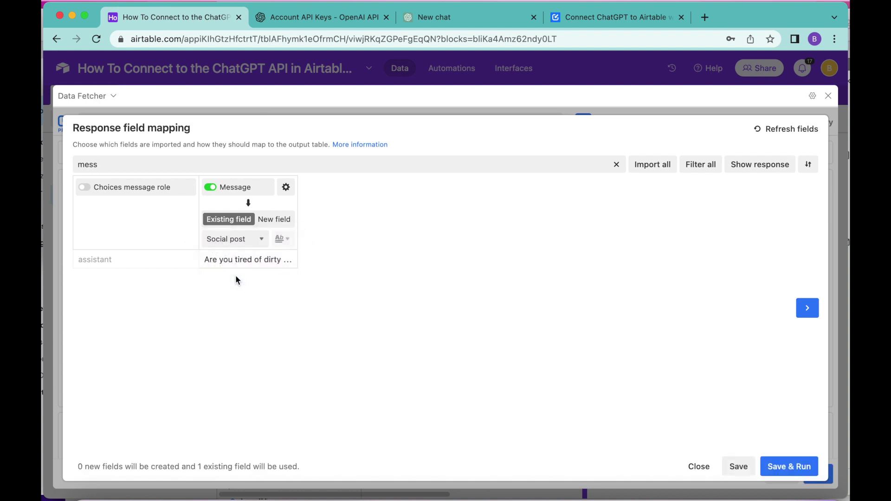
pyautogui.click(805, 466)
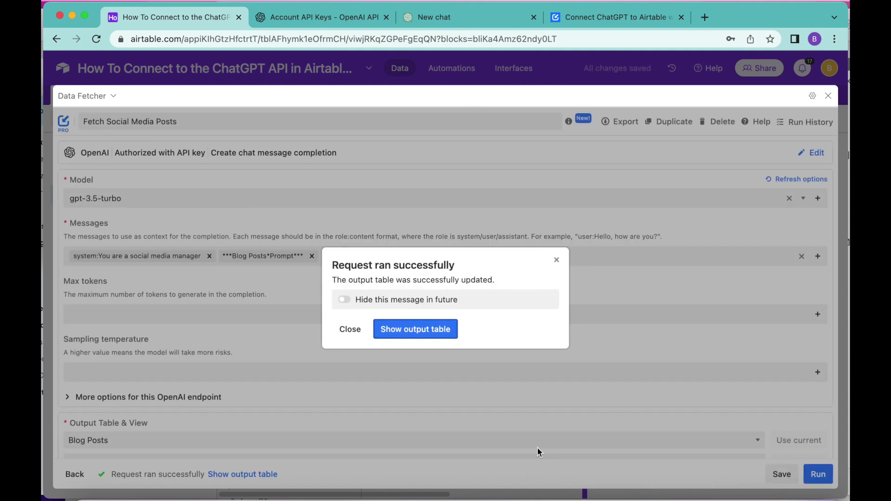
pyautogui.click(430, 328)
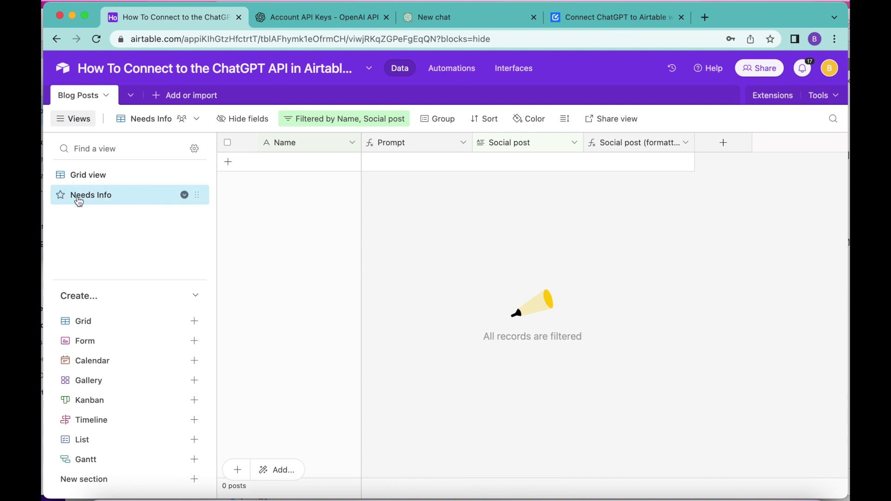
# Step: Review the generated Social post column in the unfiltered Grid view, then open the Data Fetcher extension
pyautogui.click(140, 181)
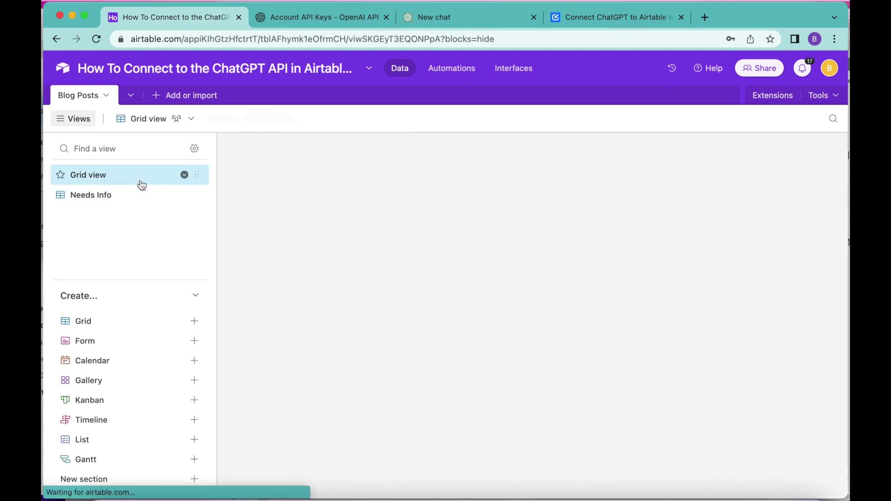
pyautogui.hscroll(5, 470, 313)
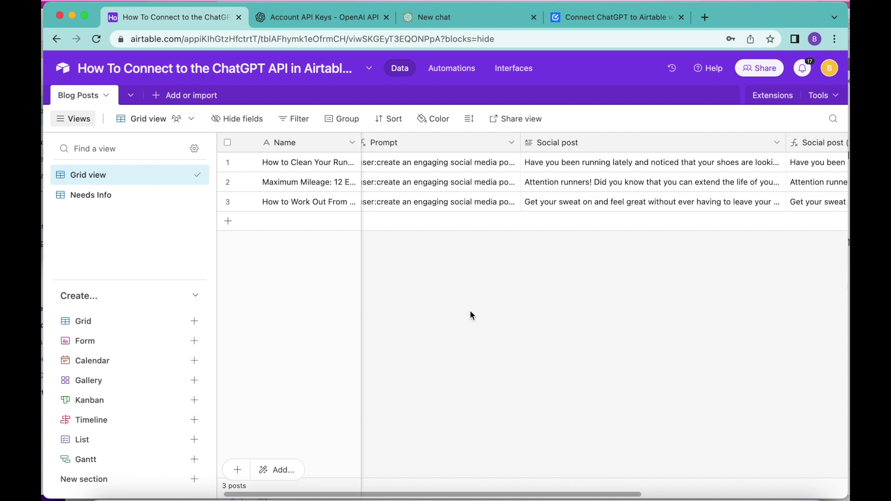
pyautogui.hscroll(3, 470, 310)
pyautogui.hscroll(-5, 470, 310)
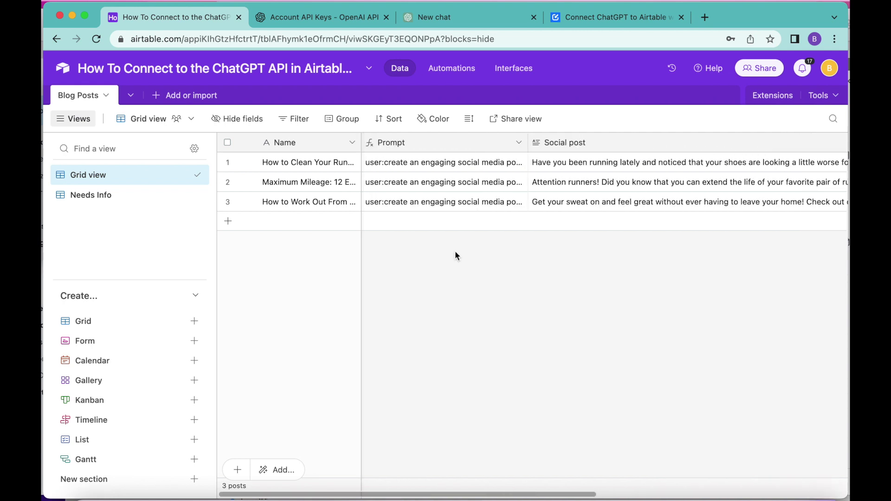
pyautogui.hscroll(2, 457, 256)
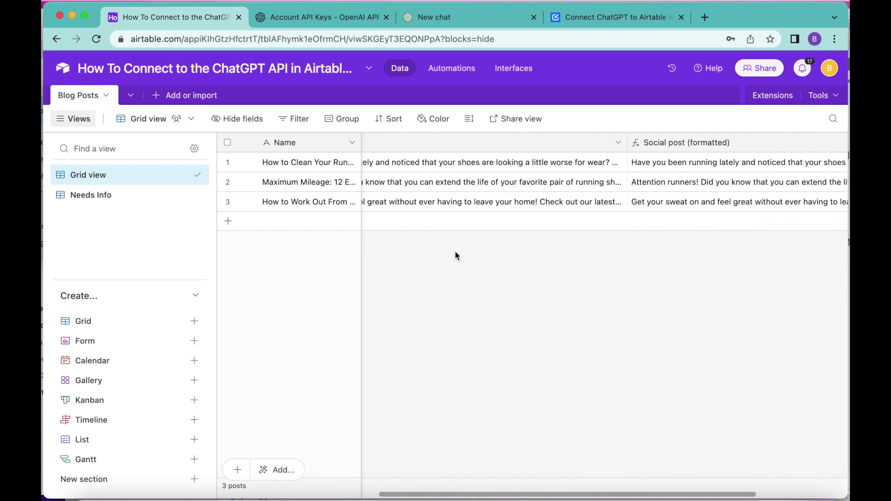
pyautogui.hscroll(3, 457, 256)
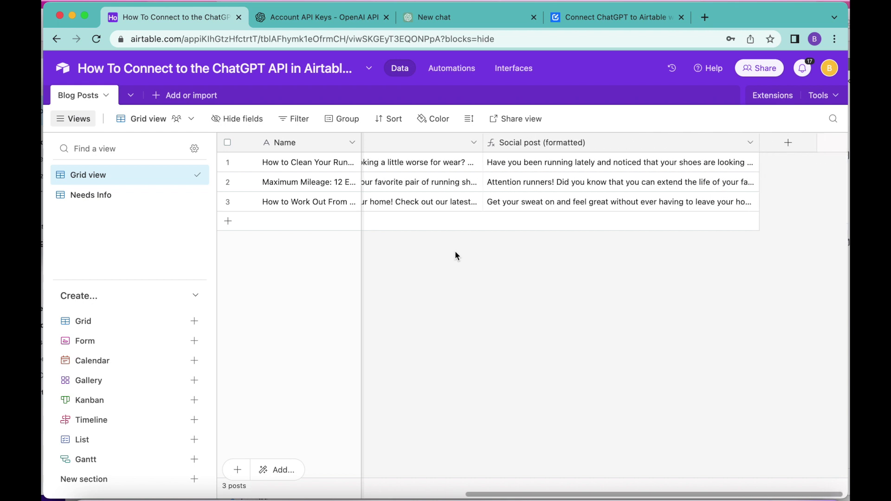
pyautogui.hscroll(-2, 455, 251)
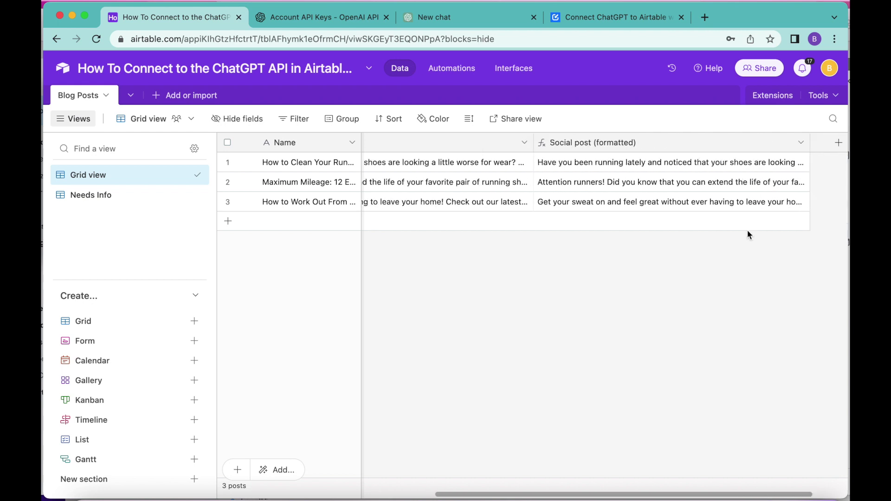
pyautogui.hscroll(-2, 748, 231)
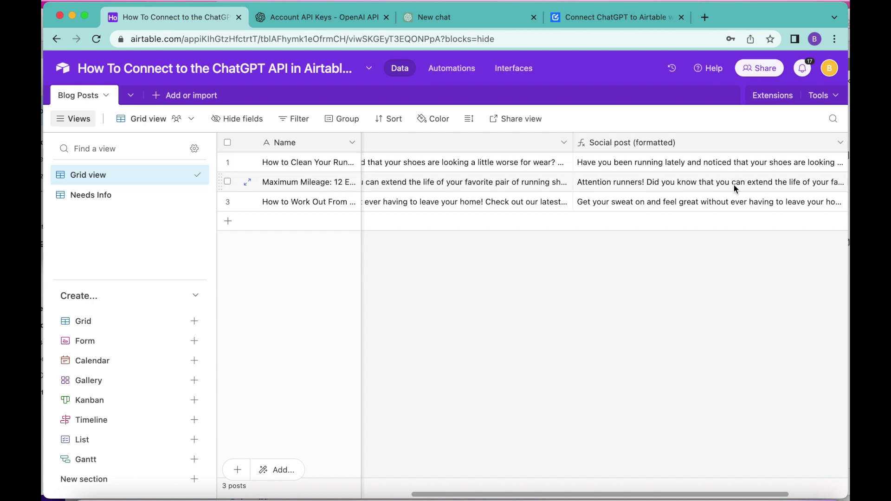
pyautogui.hscroll(3, 752, 192)
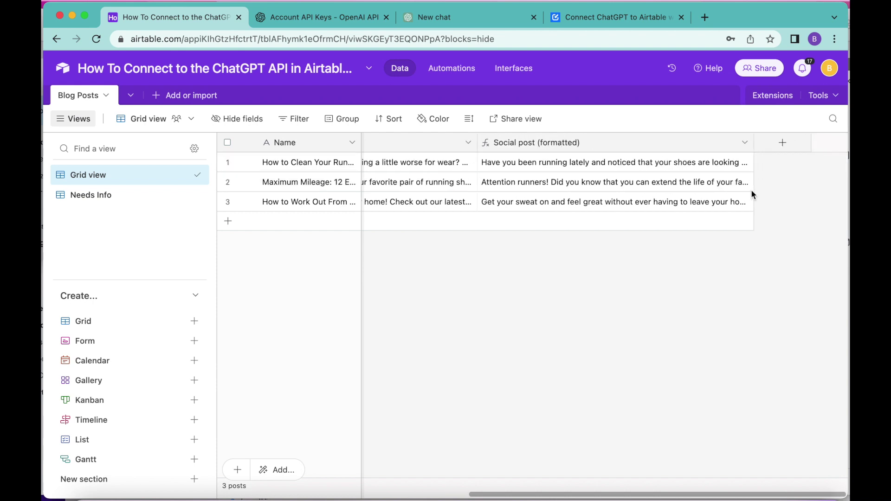
pyautogui.hscroll(-3, 751, 189)
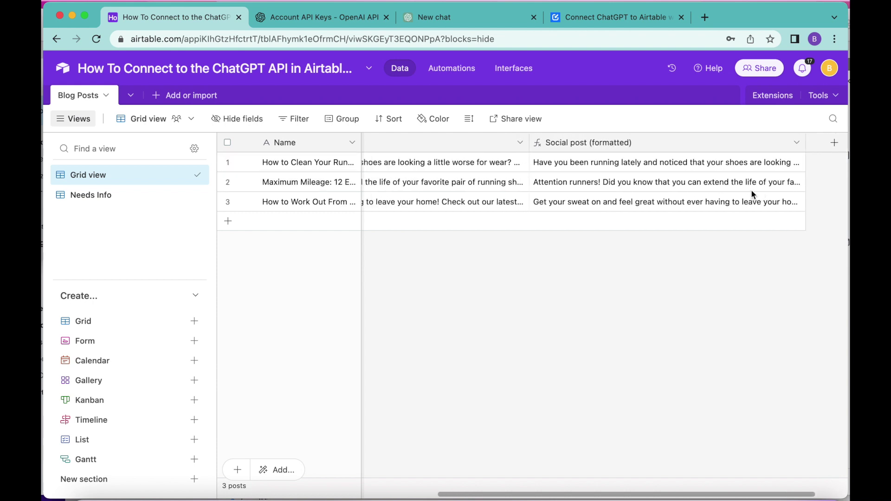
pyautogui.hscroll(-1, 751, 189)
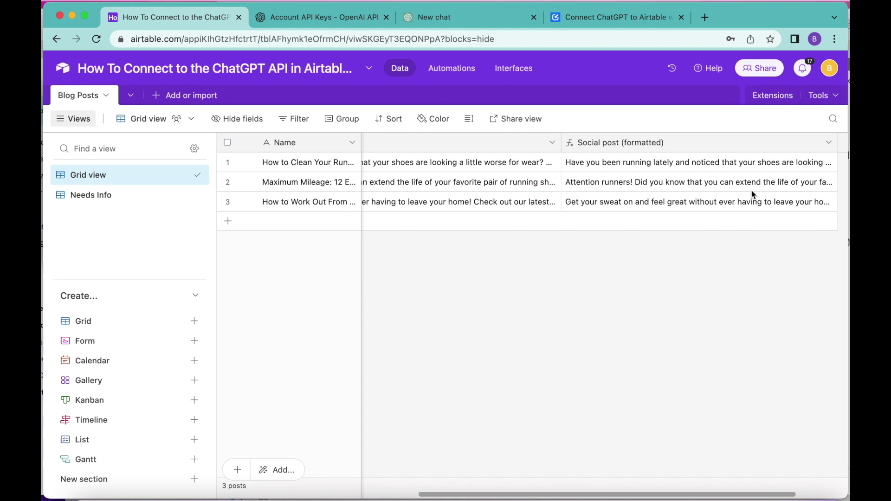
pyautogui.hscroll(3, 751, 190)
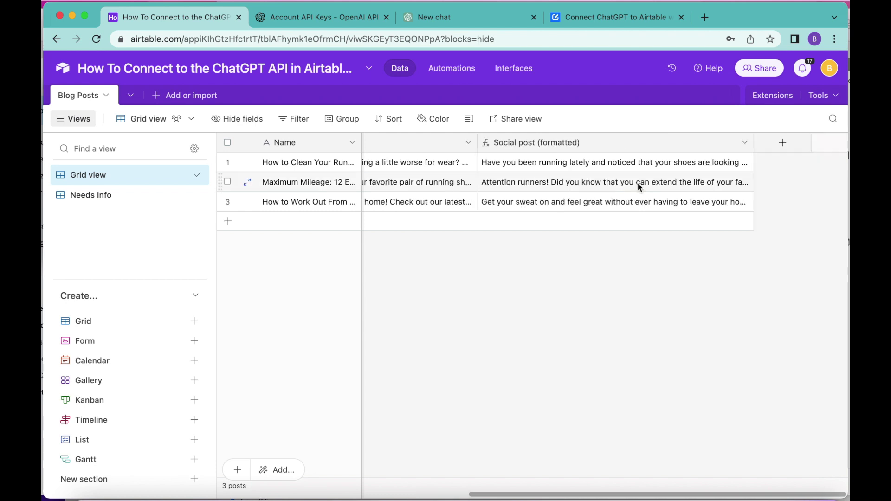
pyautogui.click(783, 96)
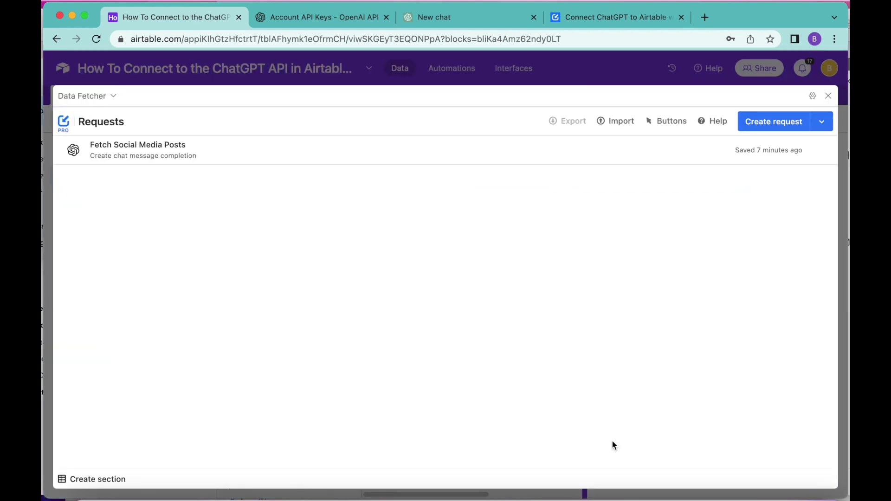
# Step: Open the 'Fetch Social Media Posts' request and scroll down to its Schedule section
pyautogui.click(154, 145)
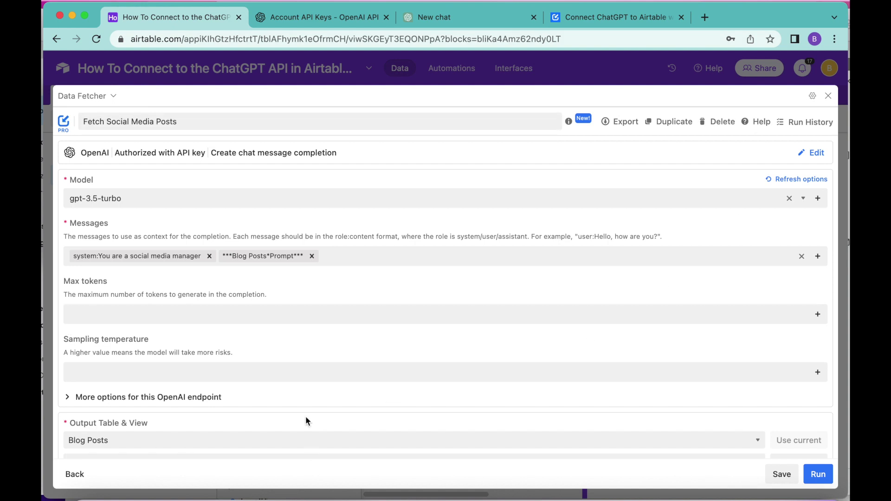
pyautogui.scroll(-5, 305, 417)
pyautogui.scroll(-1, 305, 416)
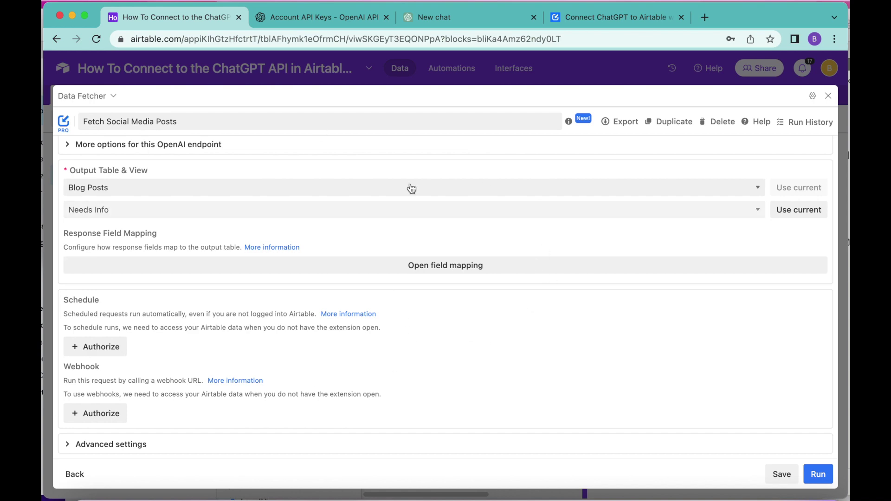
# Step: Authorize Data Fetcher for all current and future workspaces and schedule the request to run hourly
pyautogui.click(110, 350)
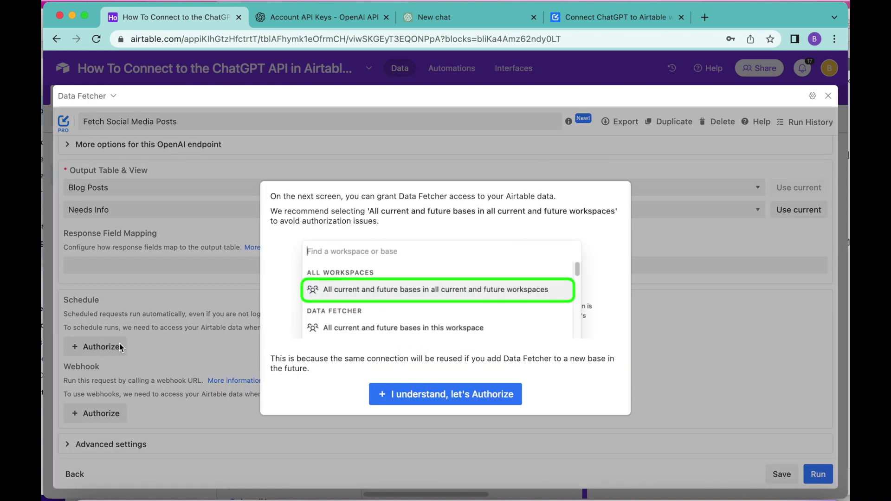
pyautogui.click(456, 400)
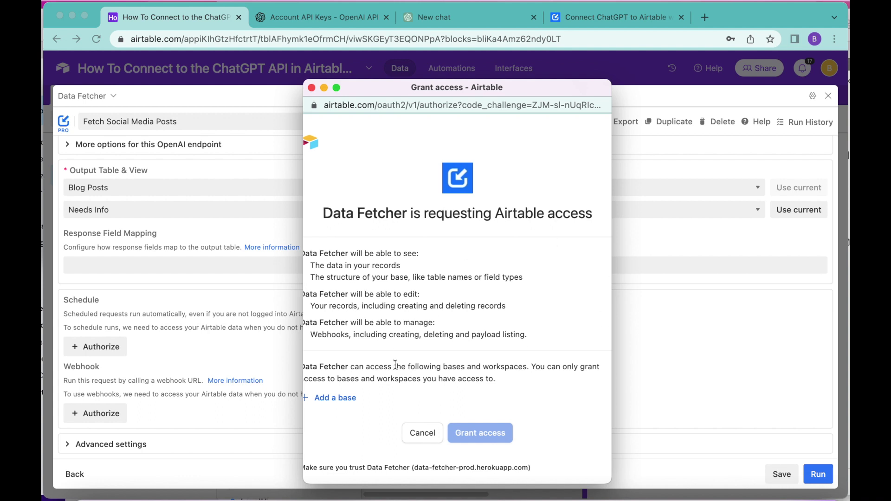
pyautogui.click(339, 407)
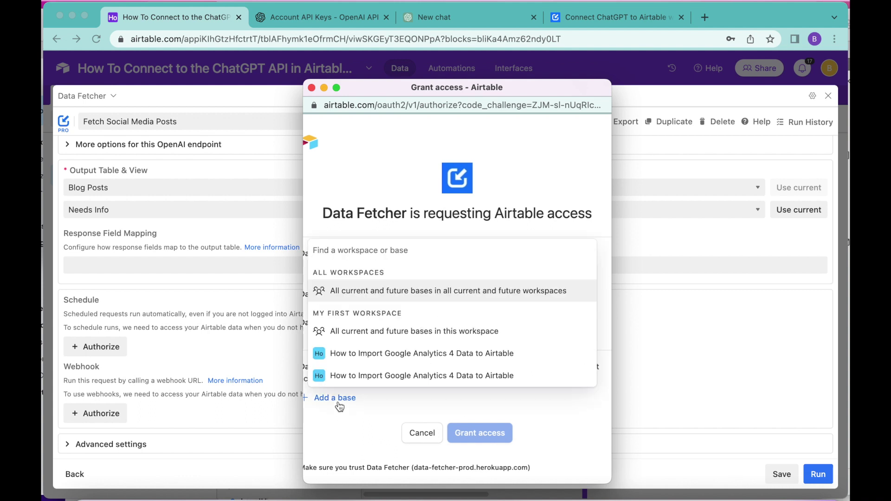
pyautogui.click(417, 291)
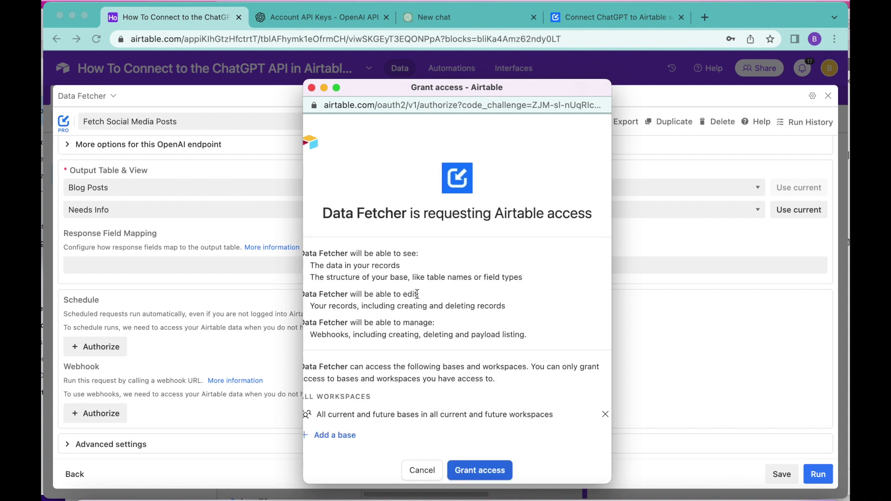
pyautogui.click(502, 469)
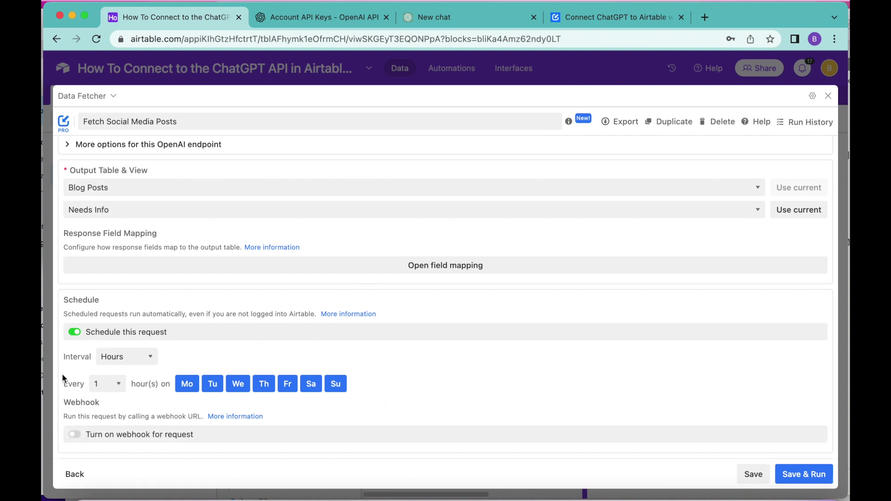
pyautogui.click(263, 384)
# Step: Save the hourly schedule, close Data Fetcher and Extensions, and return to the ChatGPT tutorial article
pyautogui.click(754, 474)
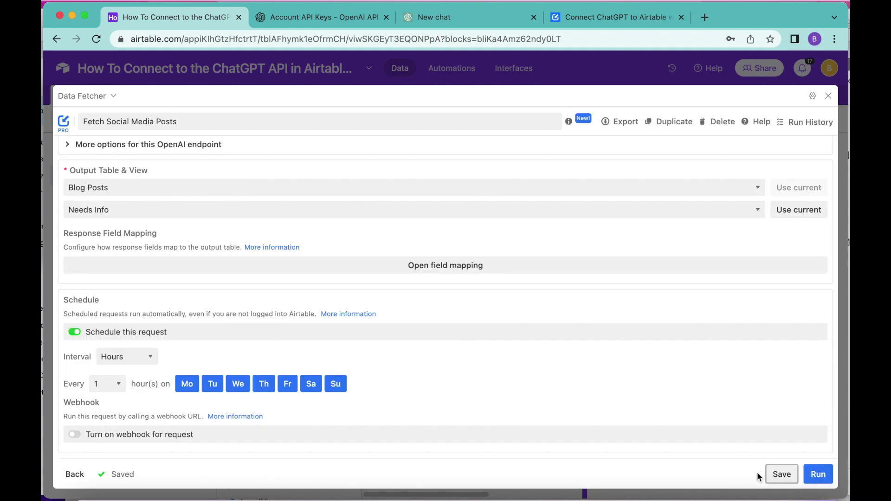
pyautogui.click(828, 96)
pyautogui.click(833, 96)
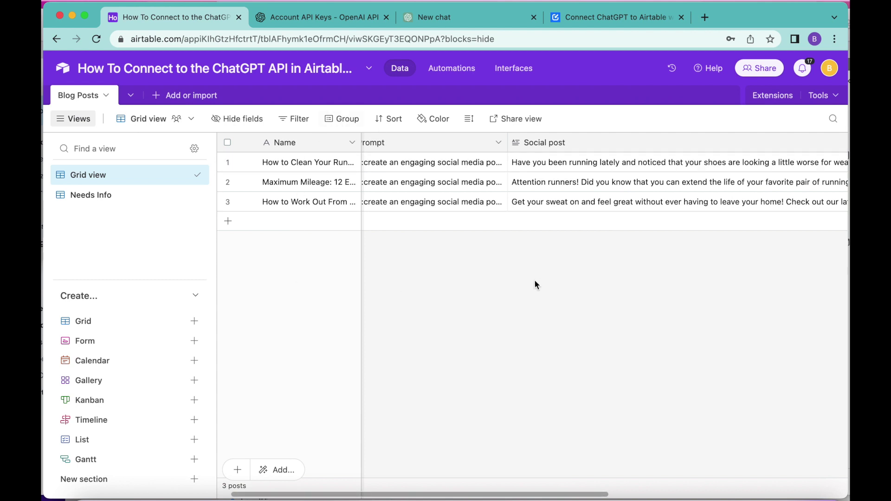
pyautogui.hscroll(5, 718, 296)
pyautogui.hscroll(1, 720, 302)
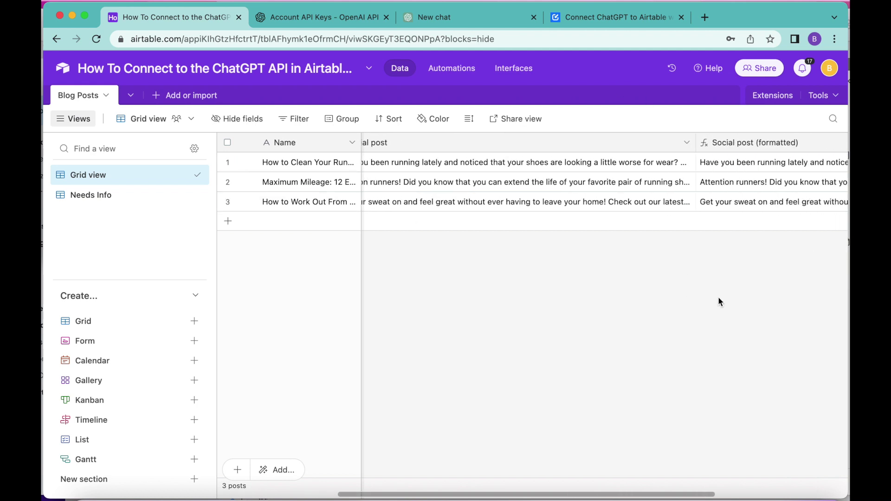
pyautogui.click(614, 18)
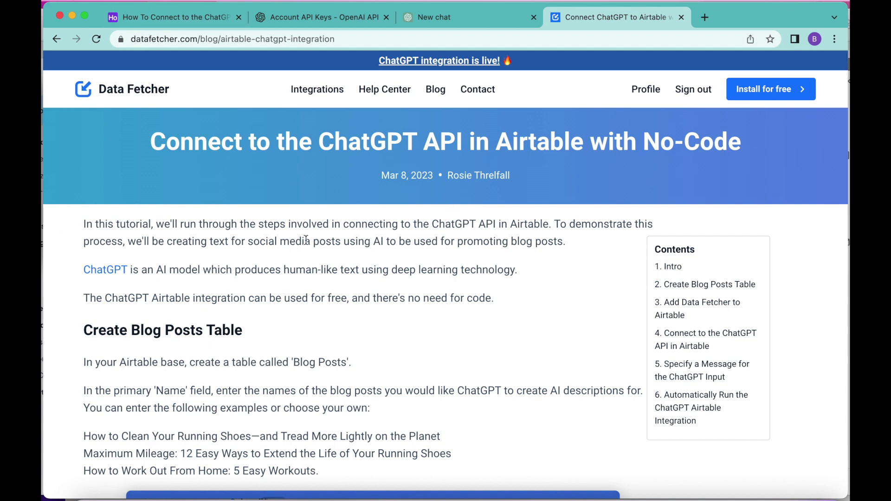
# Step: Skim the Data Fetcher blog article, then return to Airtable's Blog Posts grid with three generated social posts
pyautogui.scroll(-20, 390, 326)
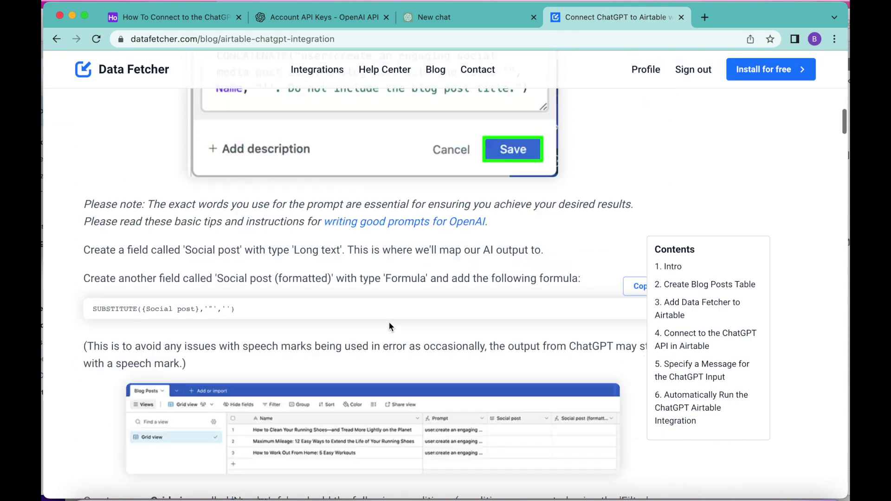
pyautogui.scroll(-20, 389, 322)
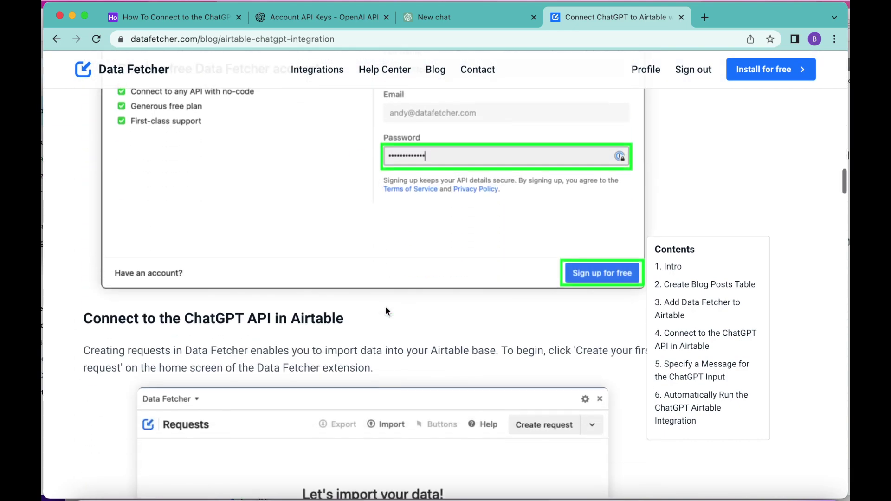
pyautogui.scroll(-20, 387, 311)
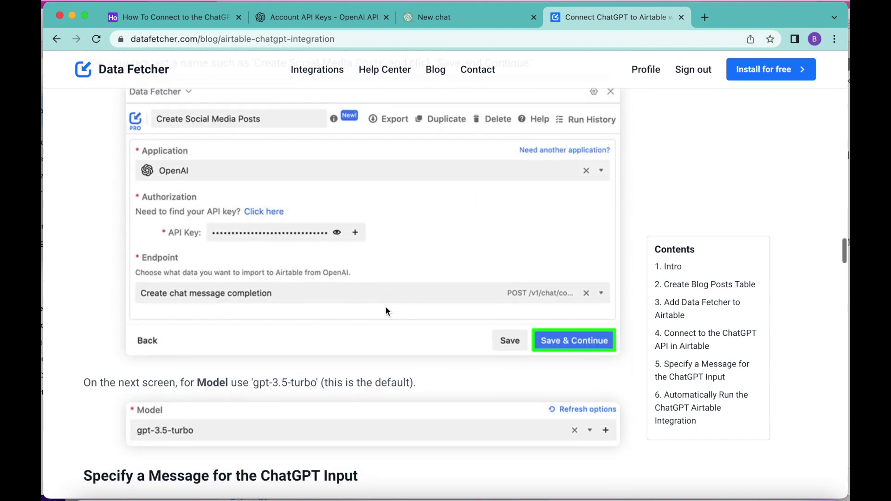
pyautogui.scroll(-10, 386, 307)
pyautogui.scroll(-10, 386, 311)
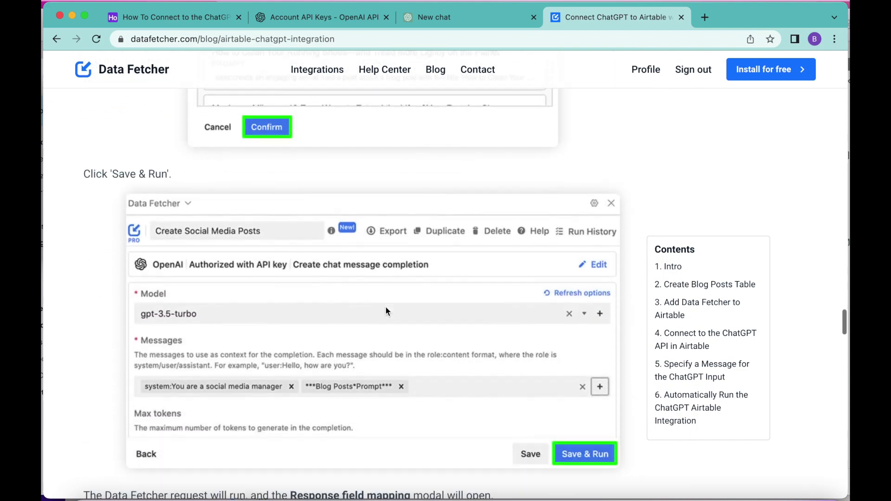
pyautogui.scroll(20, 386, 311)
pyautogui.scroll(10, 385, 306)
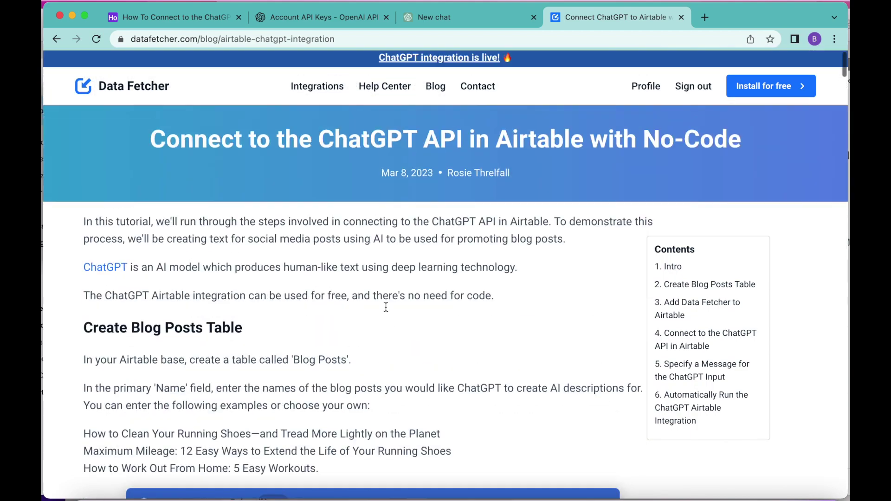
pyautogui.click(189, 19)
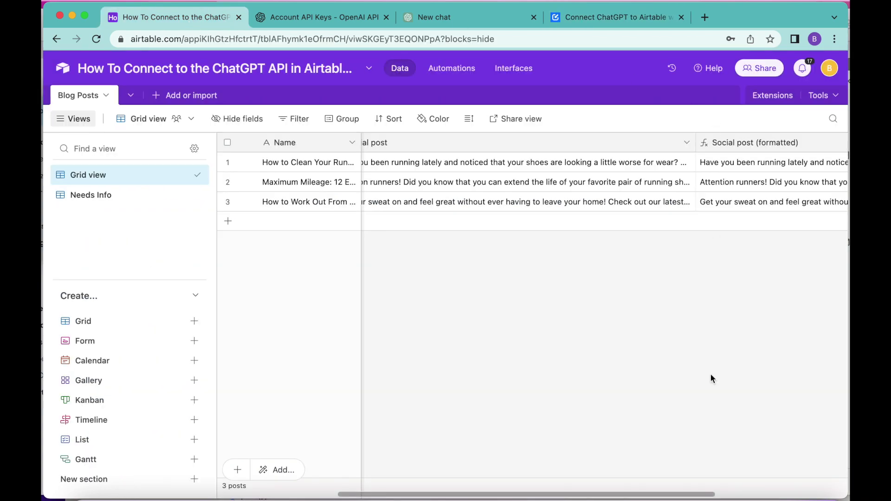